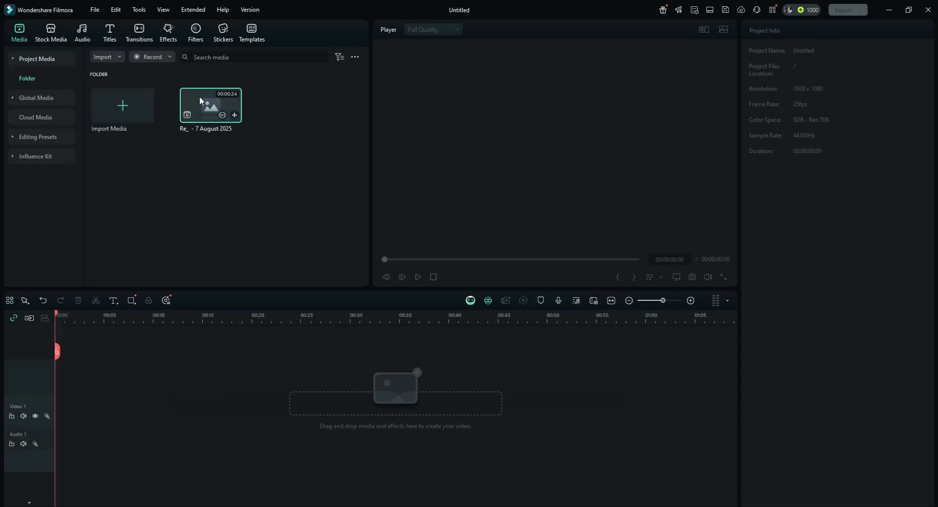
Place the 24-second gameplay clip from the project media at the start of the Video 1 track
drag(202, 101, 42, 430)
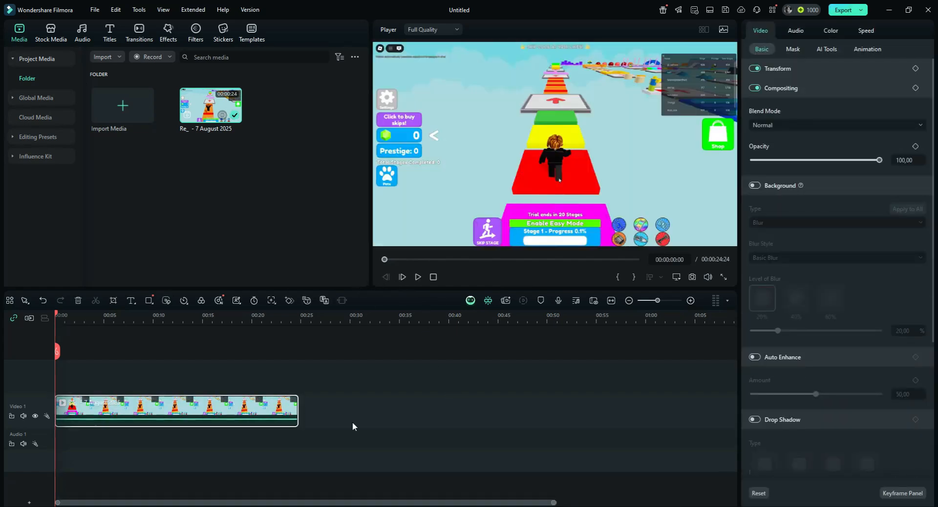
click(446, 336)
click(572, 148)
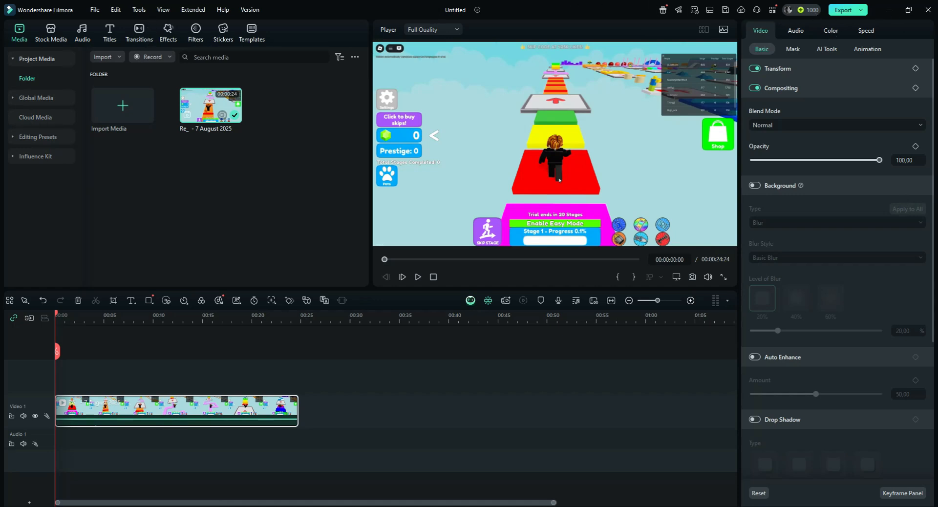
Open the music library, preview the opening of the gameplay clip and return the playhead to the start
click(82, 32)
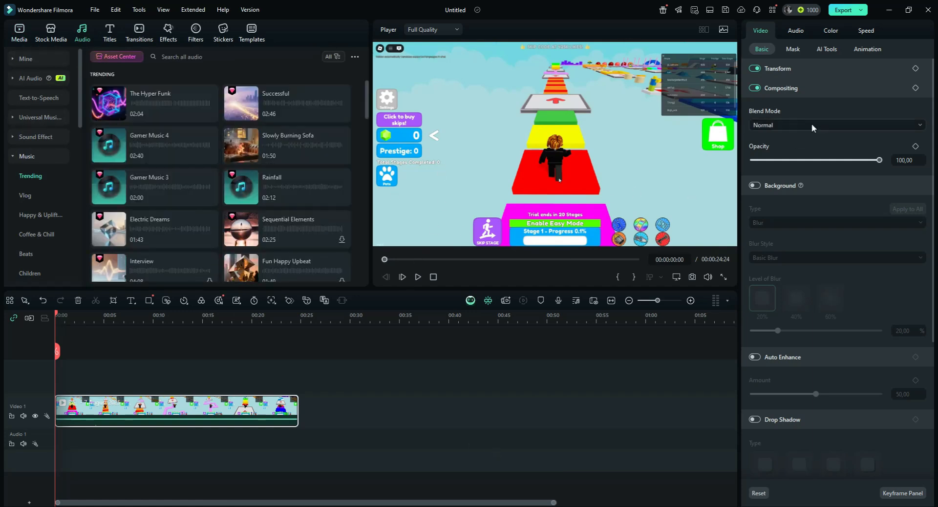
click(418, 277)
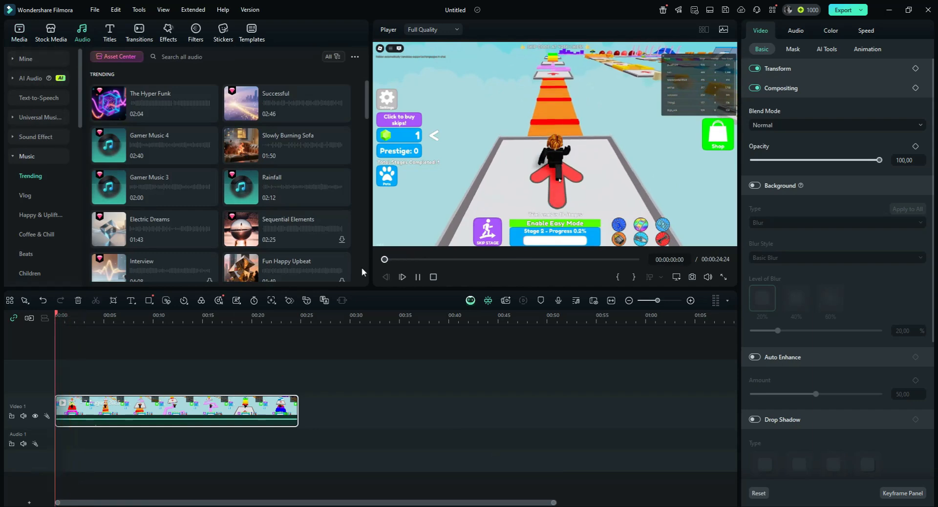
click(418, 277)
click(58, 316)
click(56, 316)
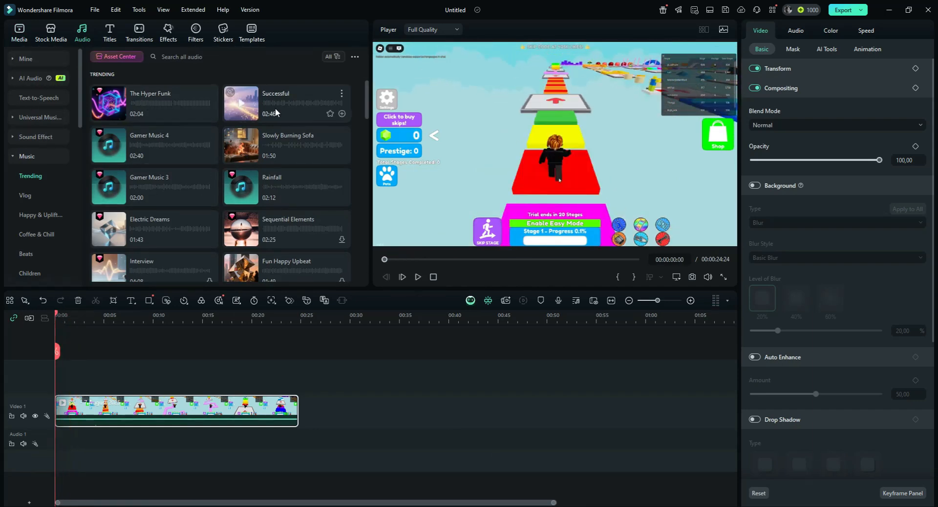
Add Gamer Music 4 at the start of the Audio 1 track, reduce its volume and preview the mix
drag(108, 147, 96, 447)
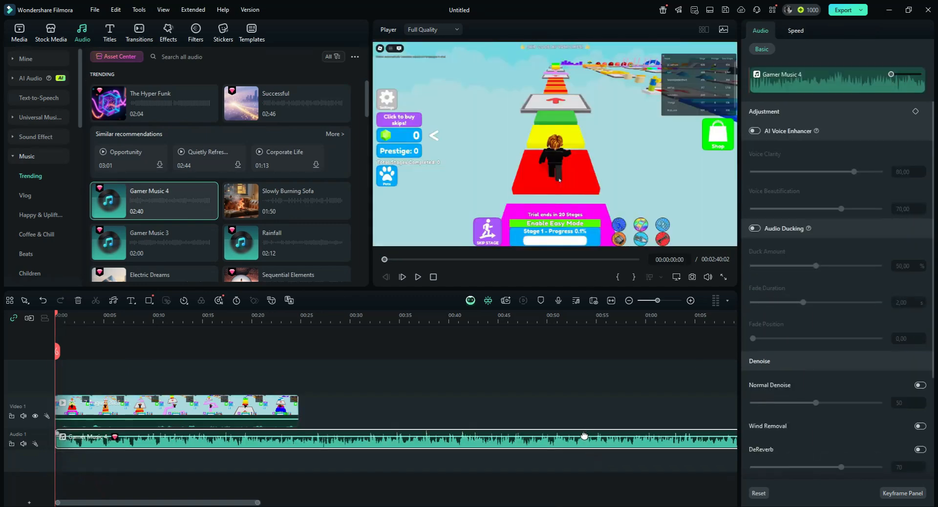
drag(583, 433, 583, 442)
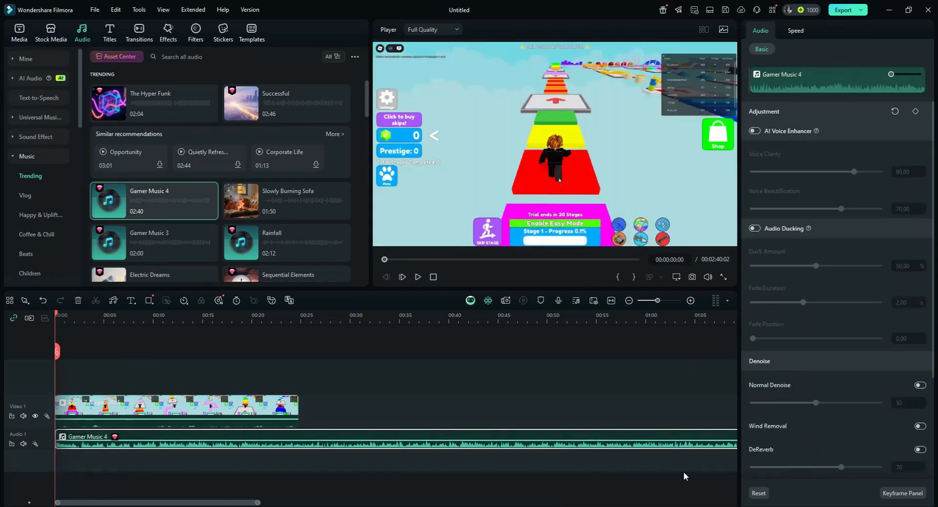
click(418, 277)
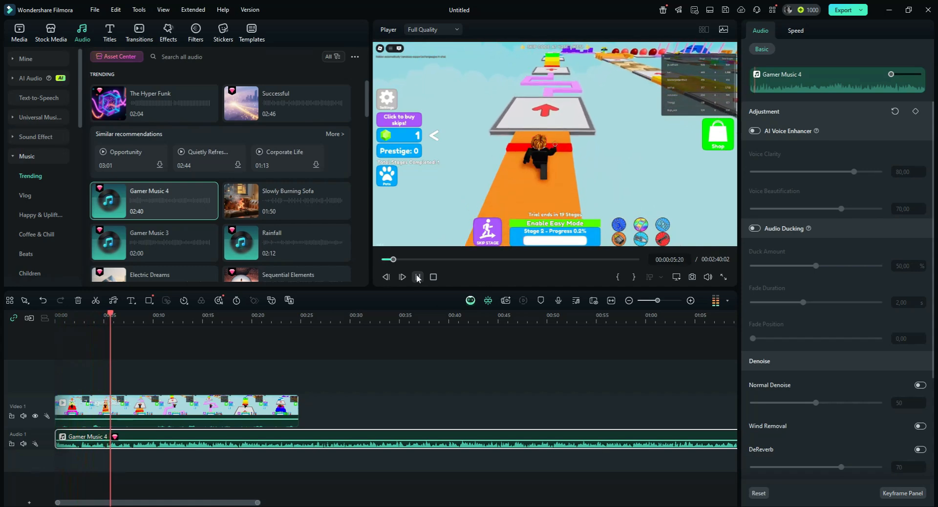
click(417, 277)
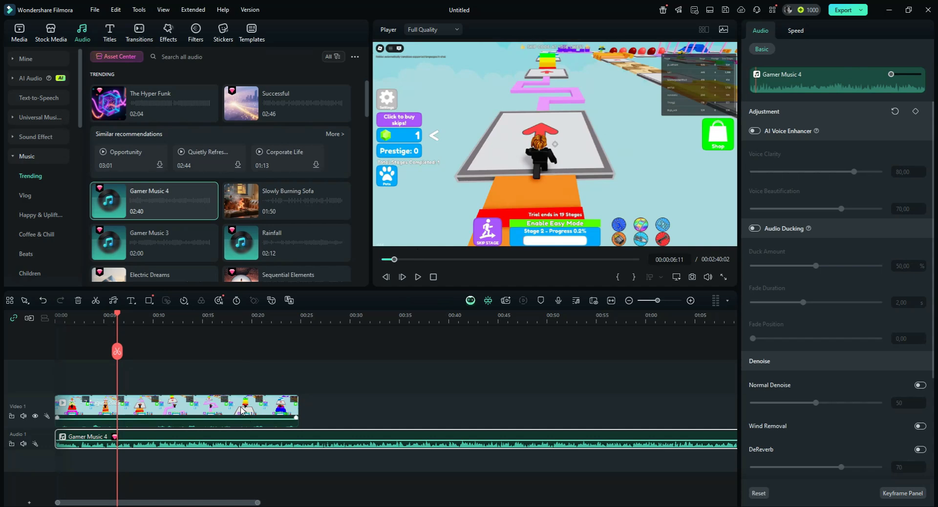
click(254, 378)
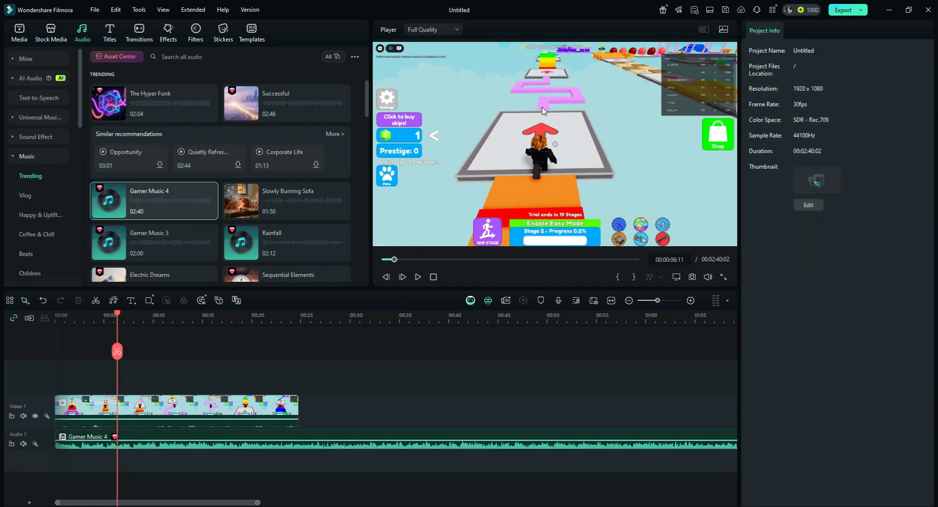
Lower the gameplay clip's own audio volume to the minimum on the Video 1 track
click(186, 419)
click(188, 429)
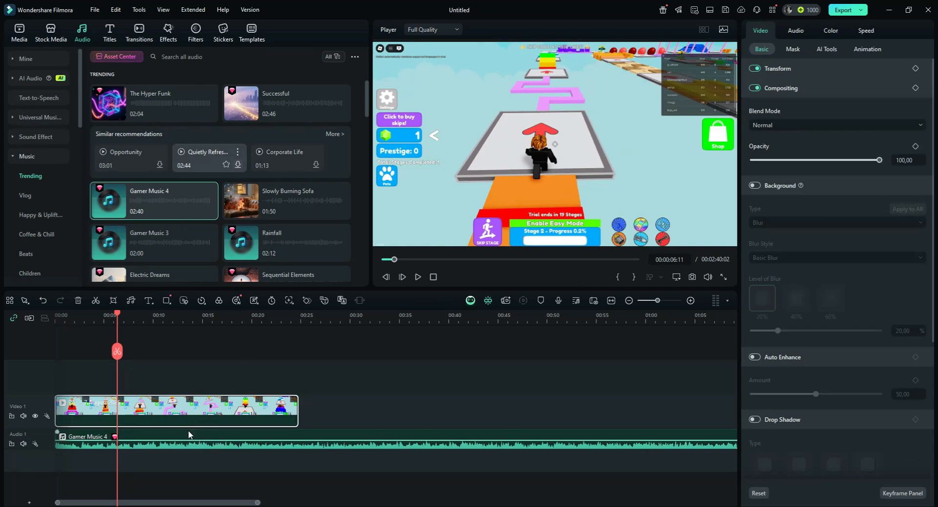
drag(120, 313, 96, 313)
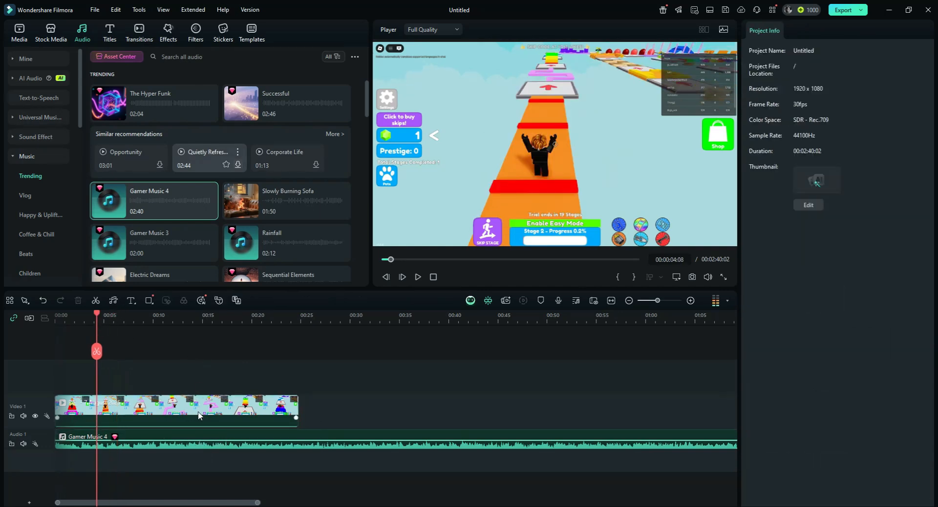
Trim the end of Gamer Music 4 to match the gameplay clip's end and preview from the start
drag(179, 503, 561, 505)
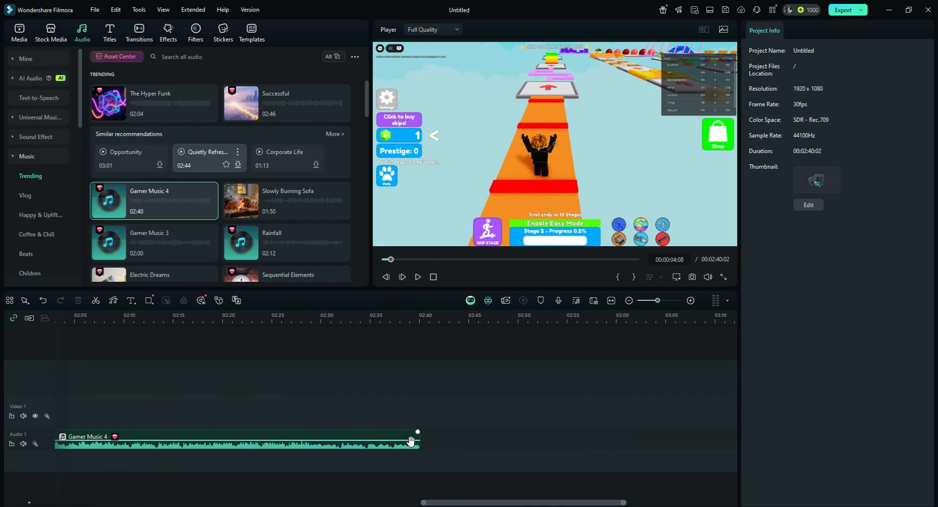
drag(413, 442, 296, 440)
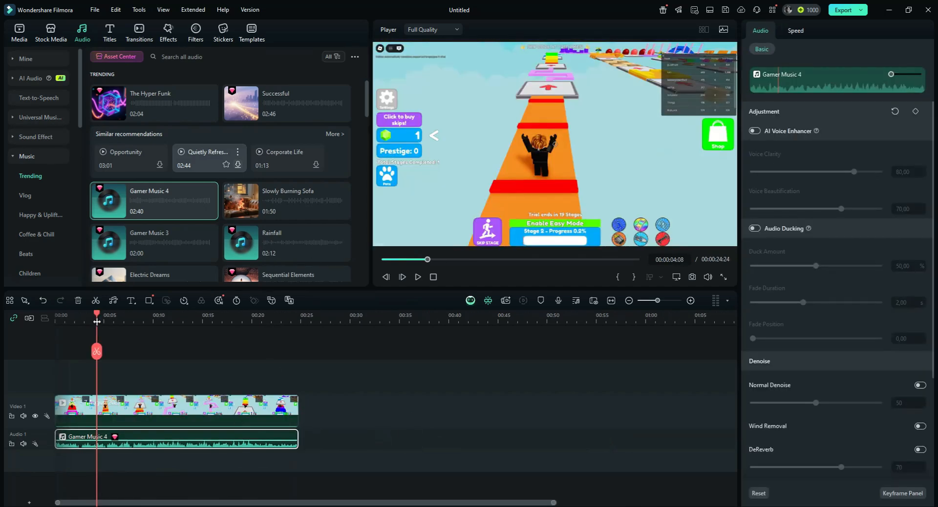
drag(97, 321, 43, 326)
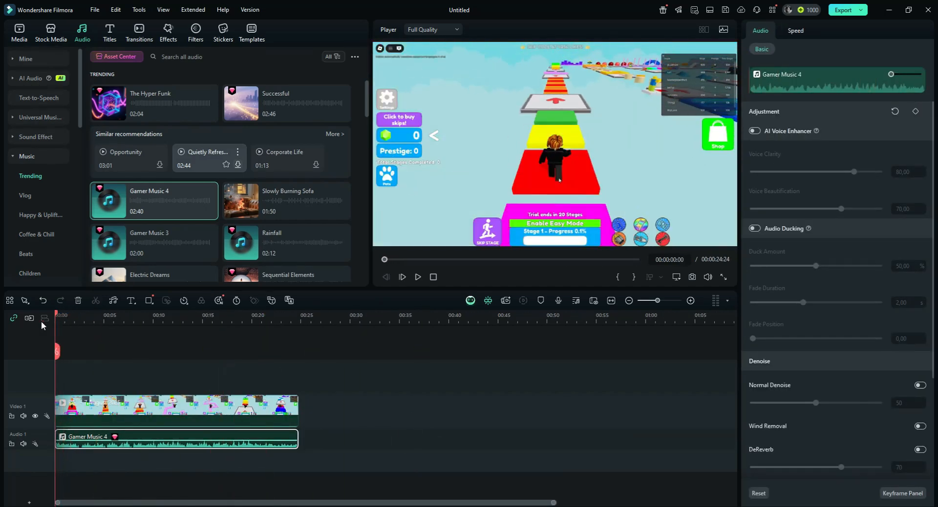
click(419, 278)
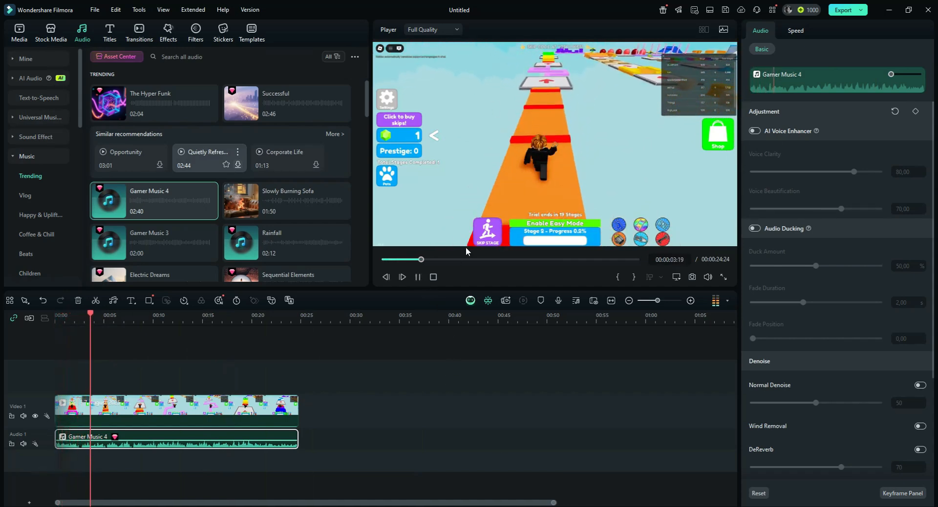
click(418, 278)
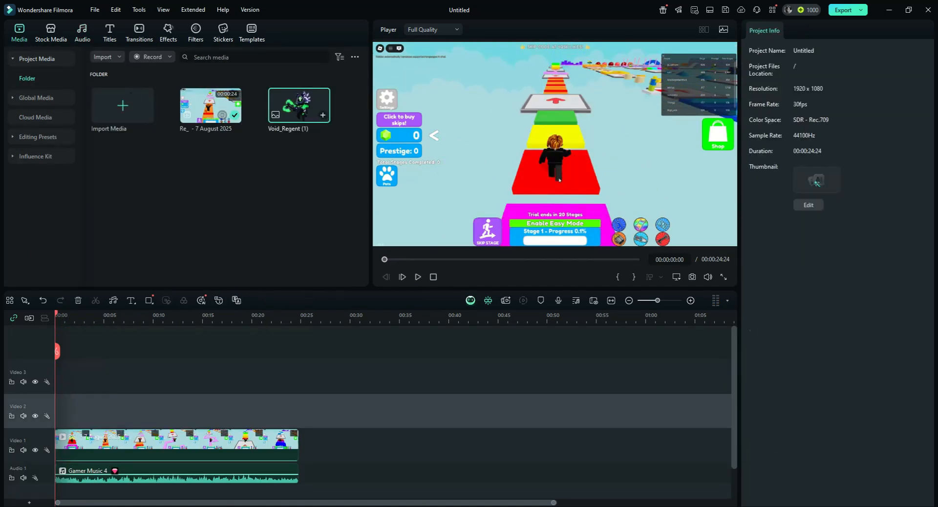
Delete the Gamer Music 4 clip from the Audio 1 track
click(167, 474)
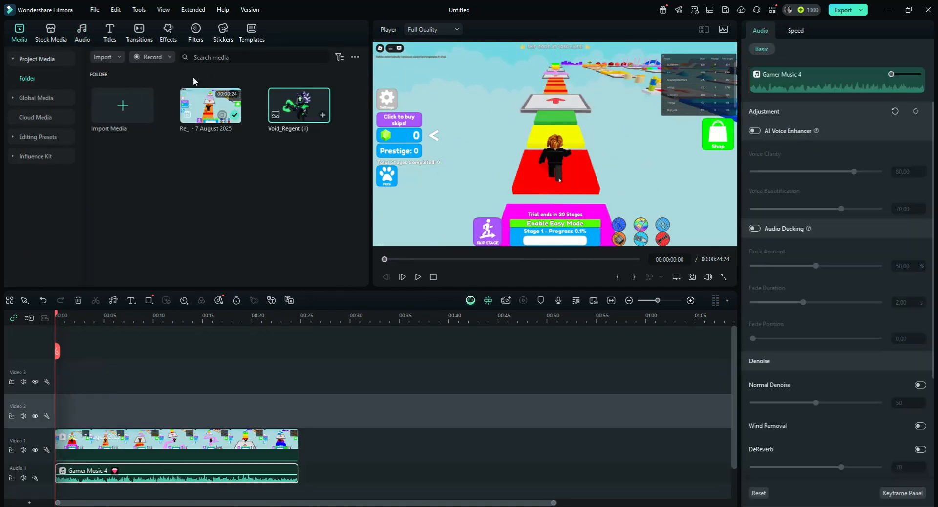
key(Delete)
Try the Square Blur video effect on the gameplay clip and undo it
click(167, 31)
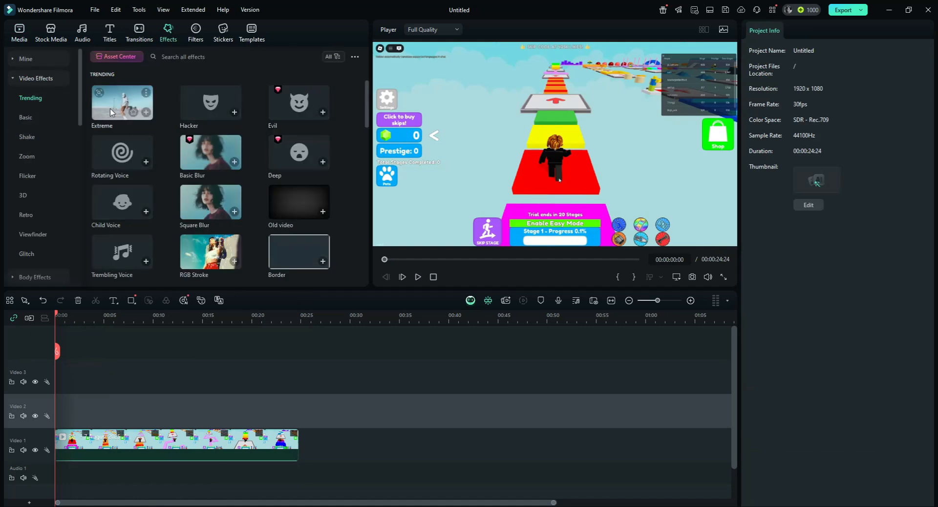
scroll(212, 126, down, 10)
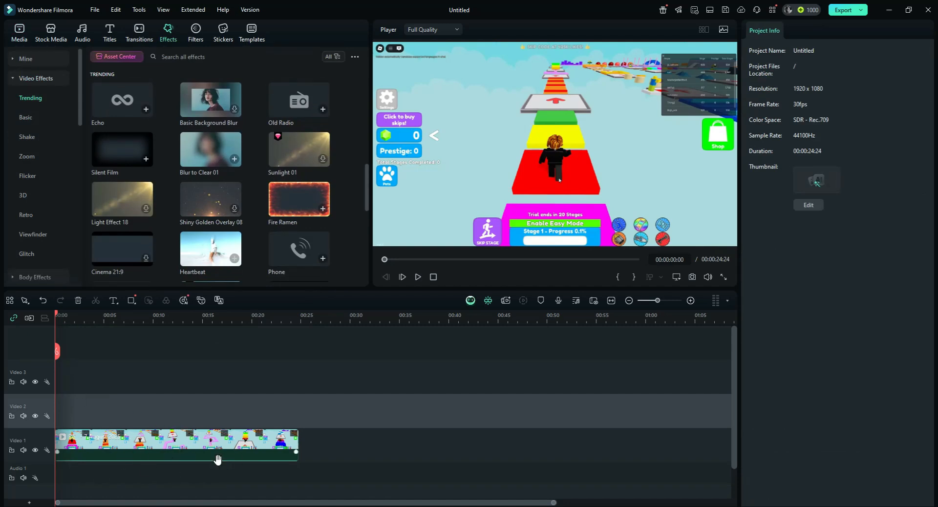
click(191, 450)
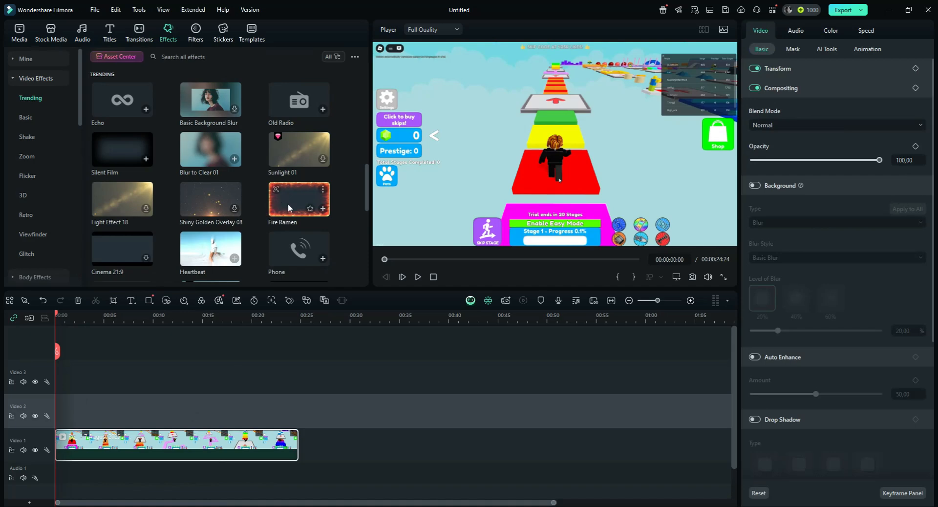
scroll(294, 196, up, 5)
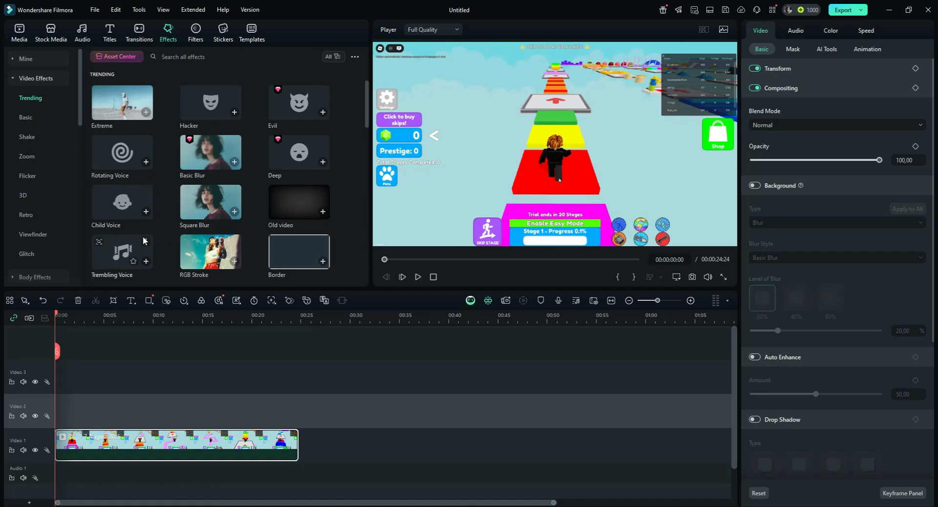
scroll(247, 198, down, 3)
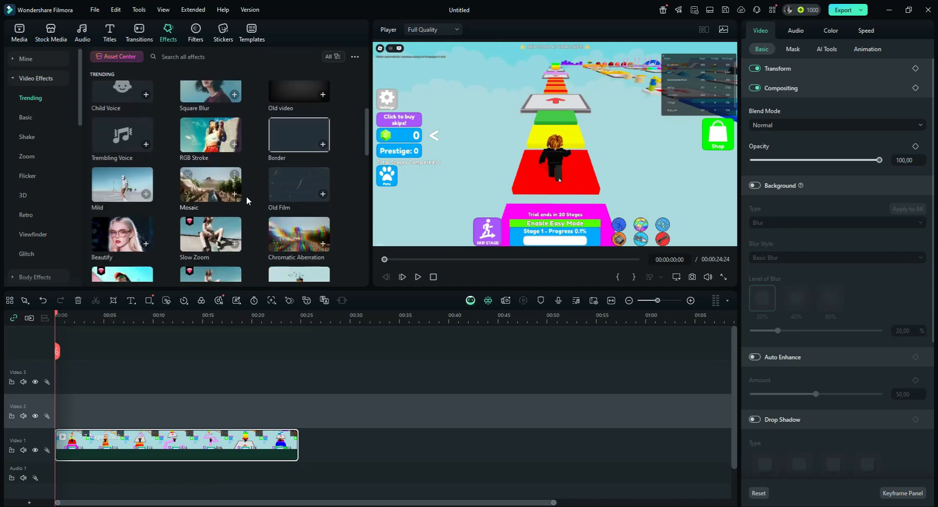
scroll(243, 190, up, 3)
drag(198, 200, 62, 453)
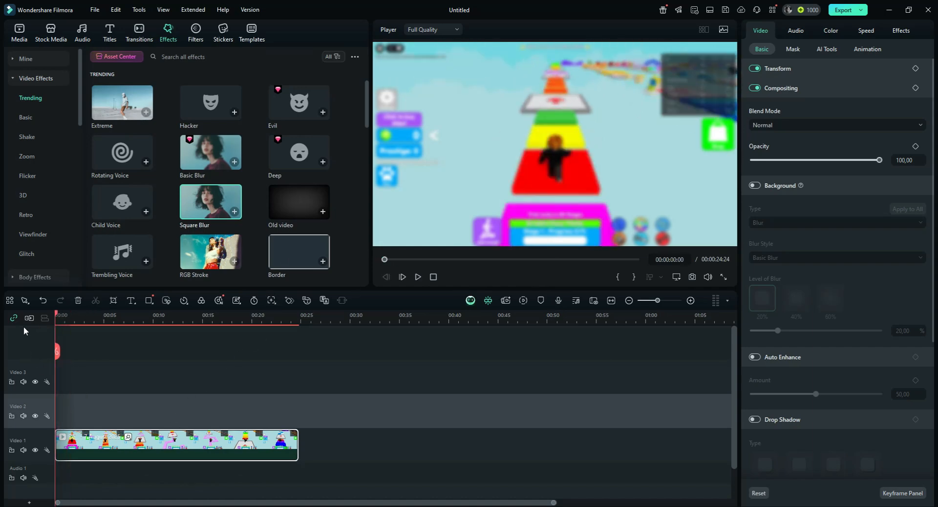
click(43, 300)
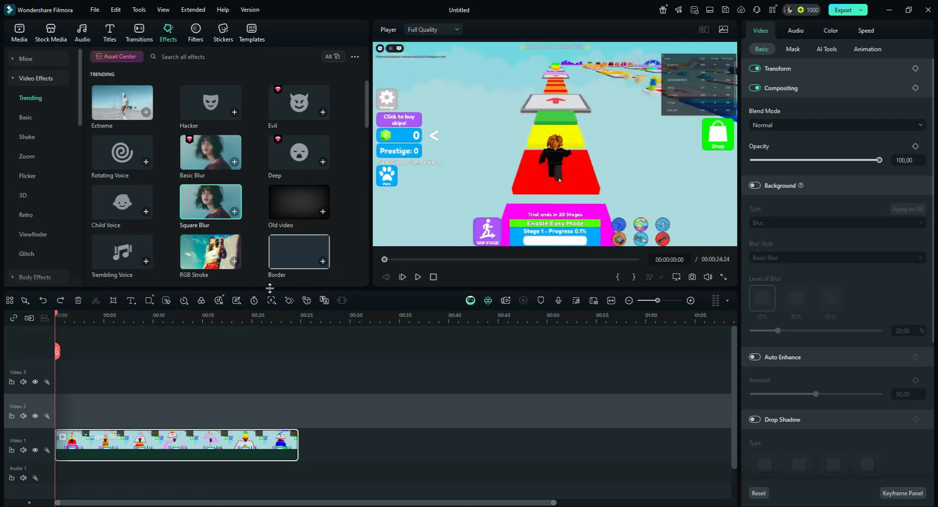
Apply the Extreme video effect to the gameplay clip and preview its opening
scroll(196, 234, down, 8)
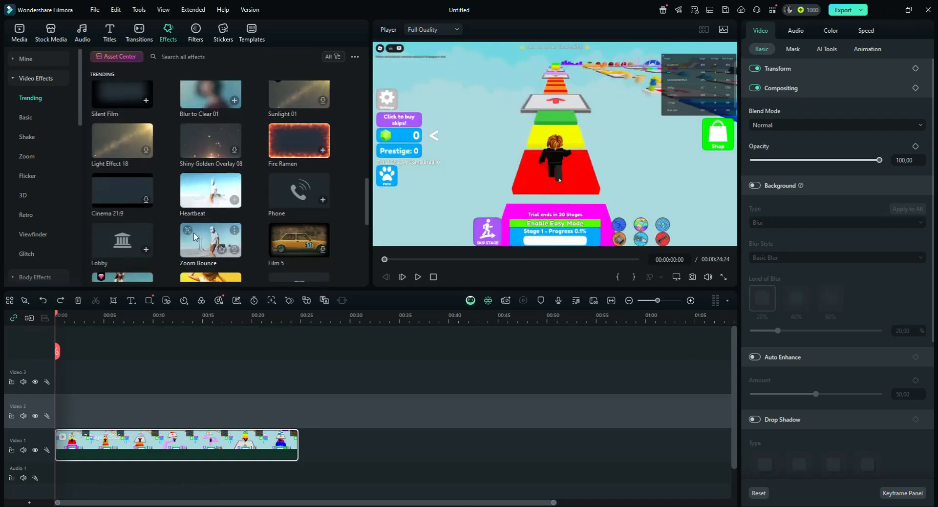
scroll(199, 236, up, 8)
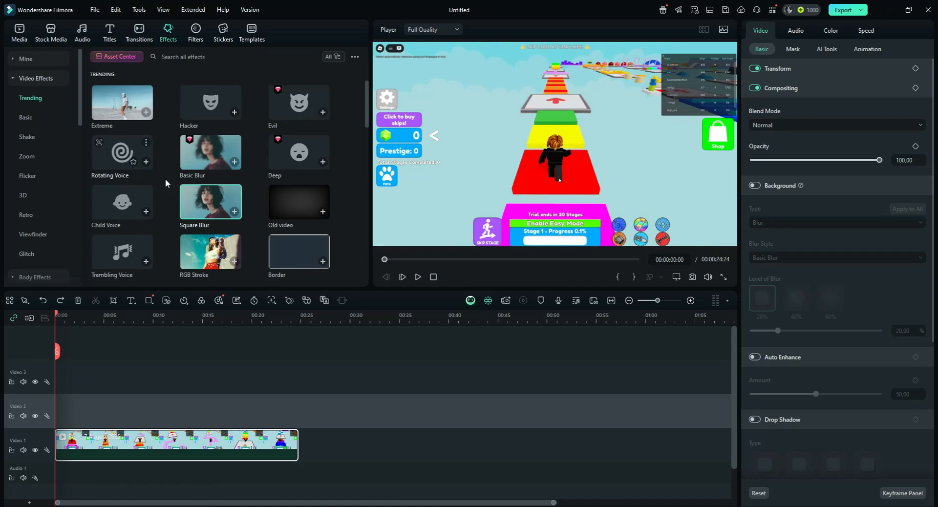
drag(123, 105, 74, 461)
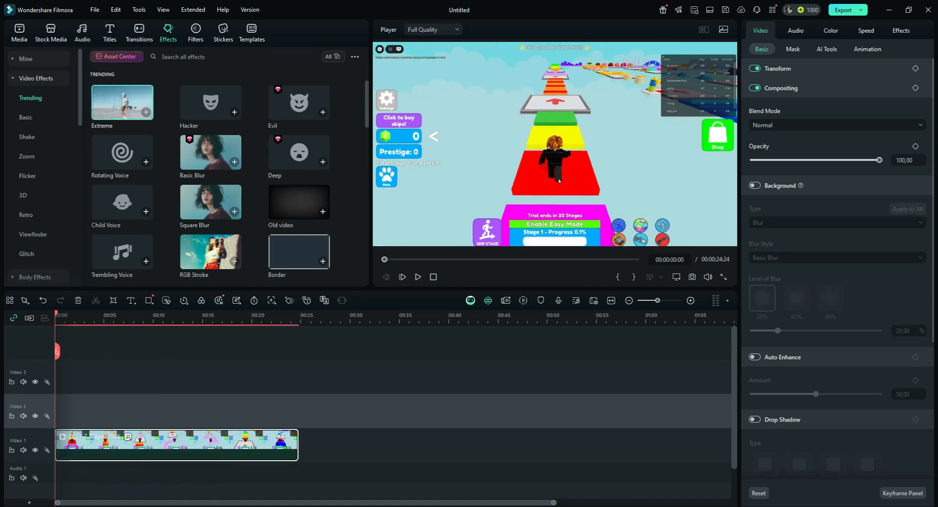
click(418, 276)
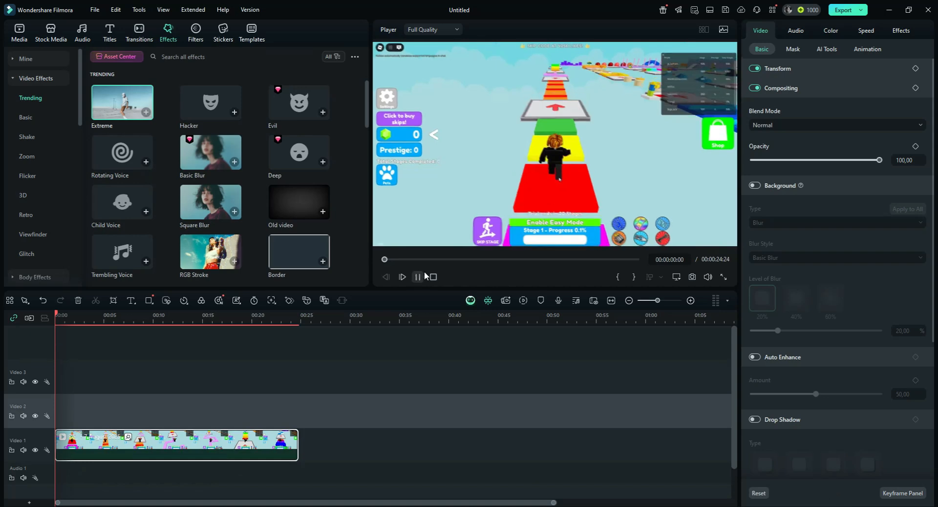
click(418, 277)
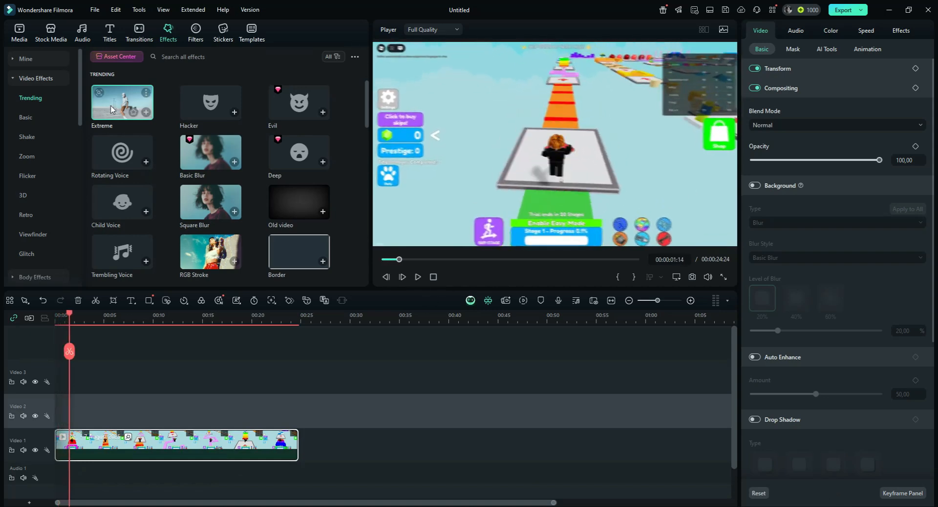
Add the Extreme effect as a separate clip on the Video 2 track, starting at the beginning of the timeline
click(146, 113)
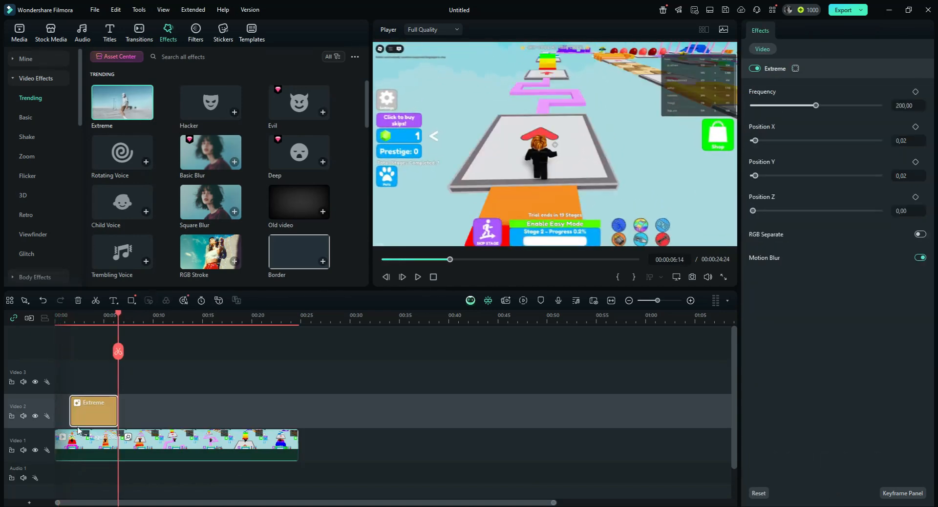
mouse_move(88, 411)
mouse_down()
mouse_move(104, 410)
mouse_move(73, 411)
mouse_up()
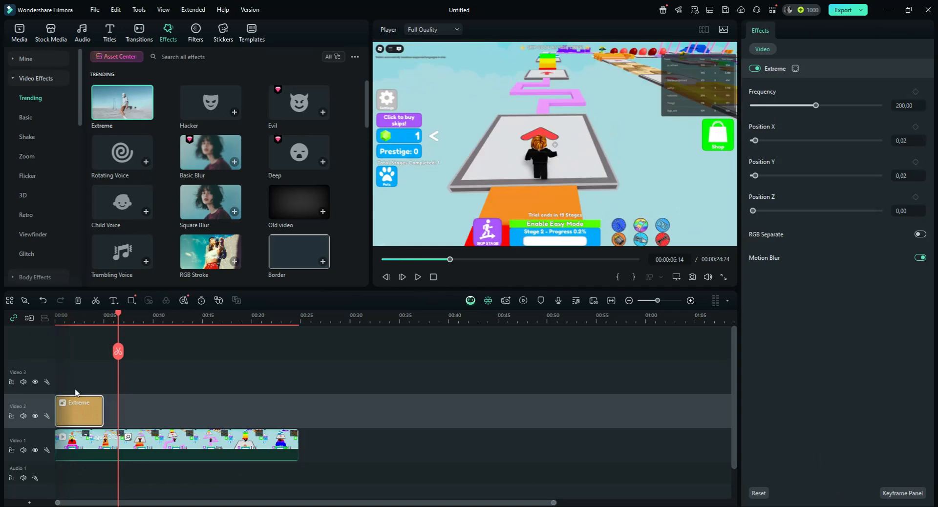
Search the effects library for "small" and preview the Slight Jitter effect
scroll(198, 198, down, 2)
scroll(198, 198, up, 3)
click(175, 61)
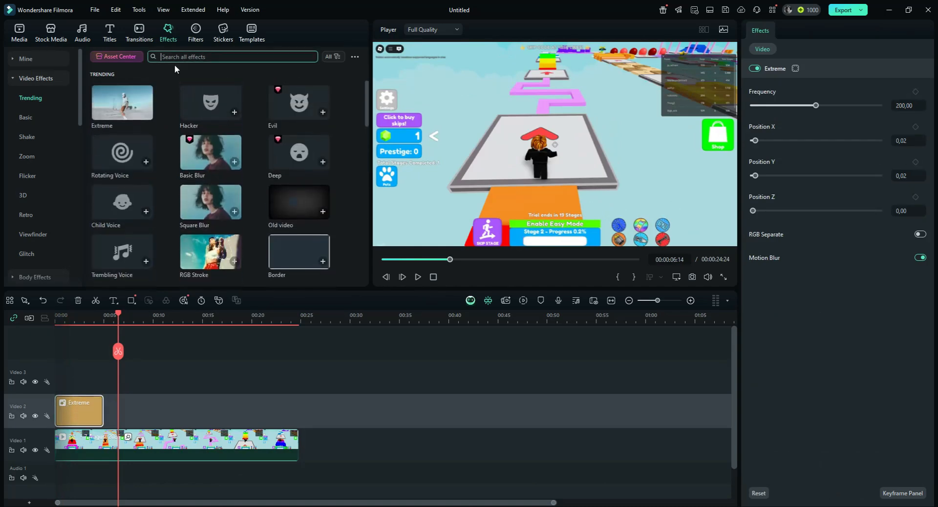
text(small)
key(Return)
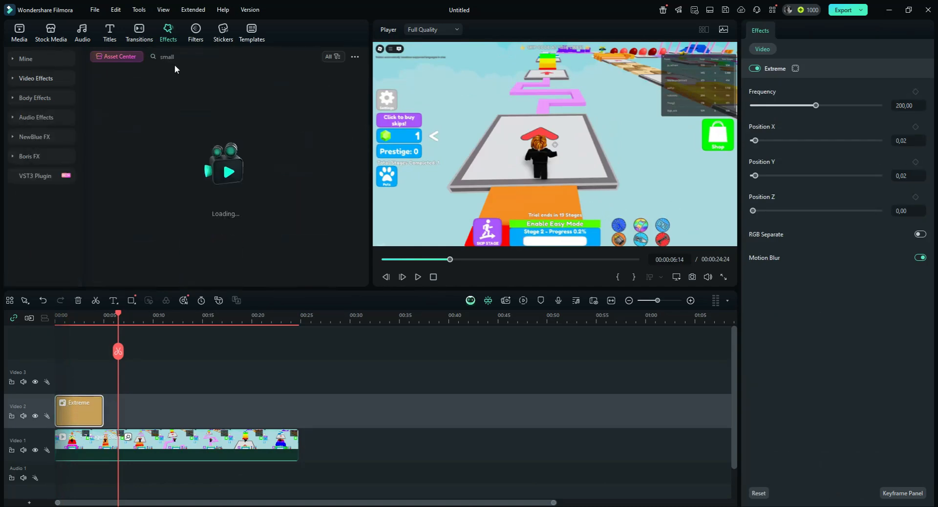
scroll(200, 137, down, 2)
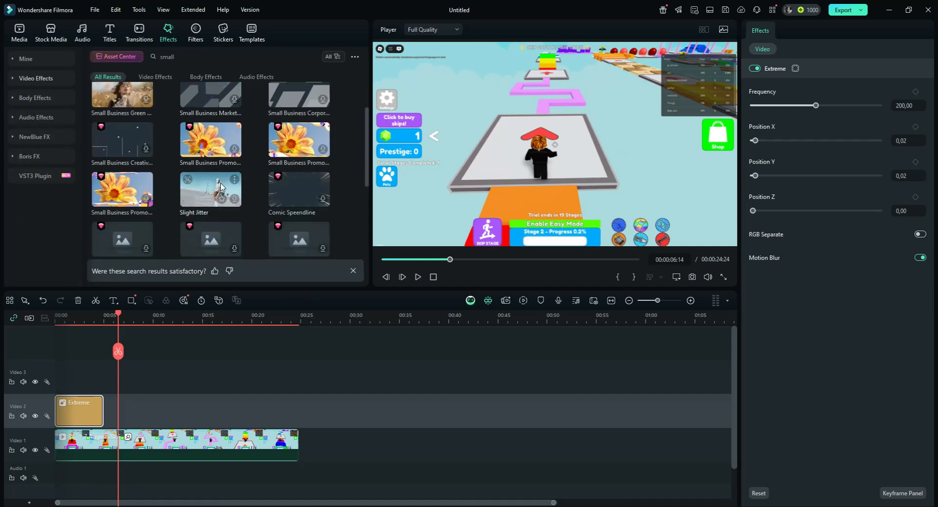
click(200, 136)
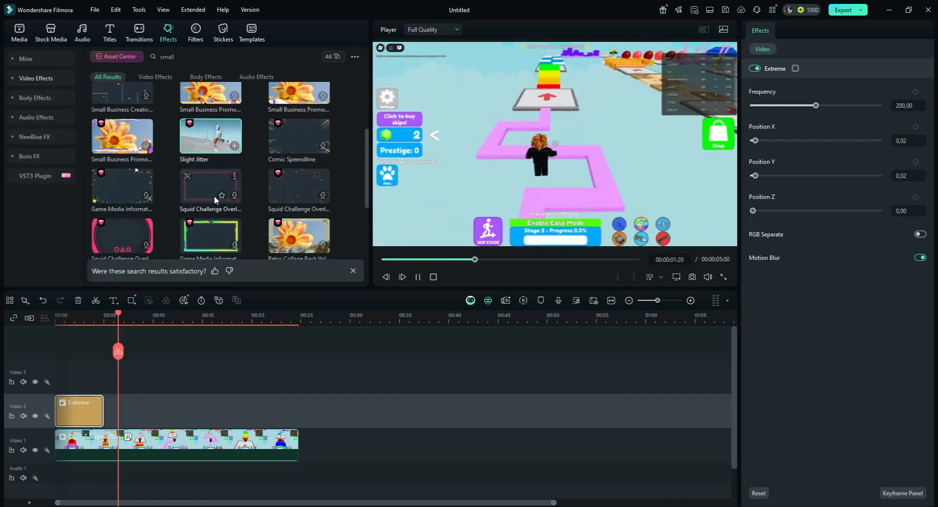
Remove the Extreme effect from both the Video 2 track and the gameplay clip
click(89, 423)
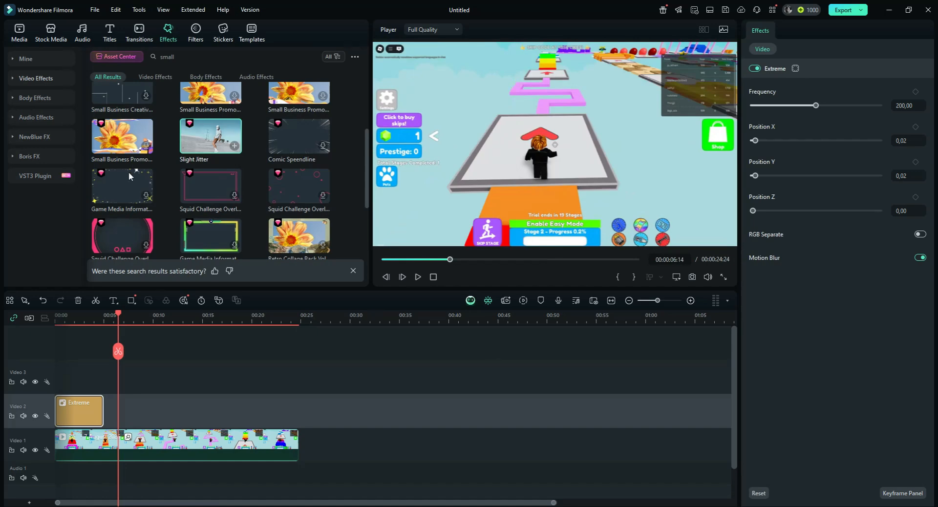
key(Delete)
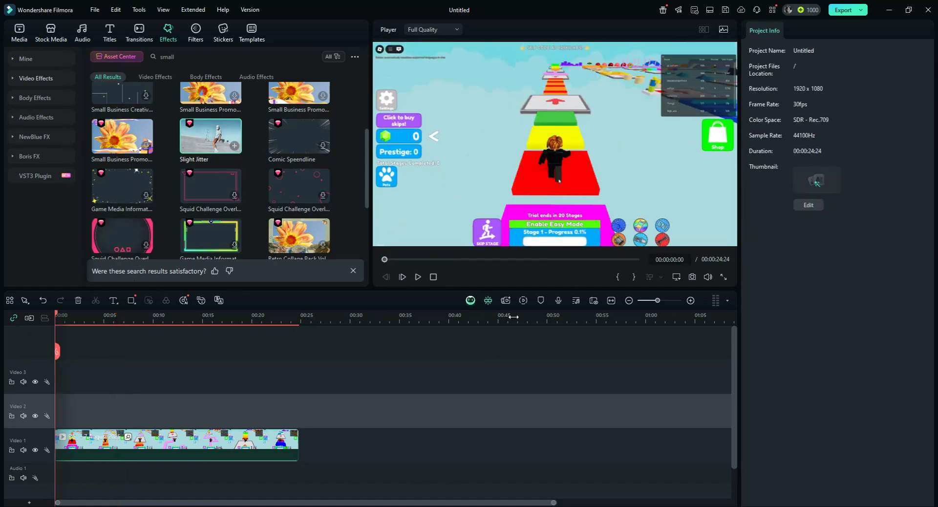
click(43, 304)
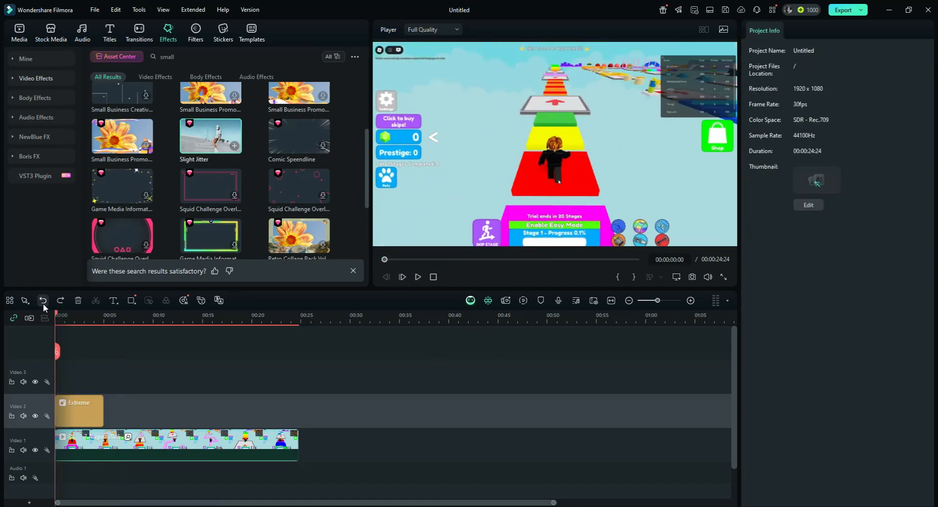
click(43, 303)
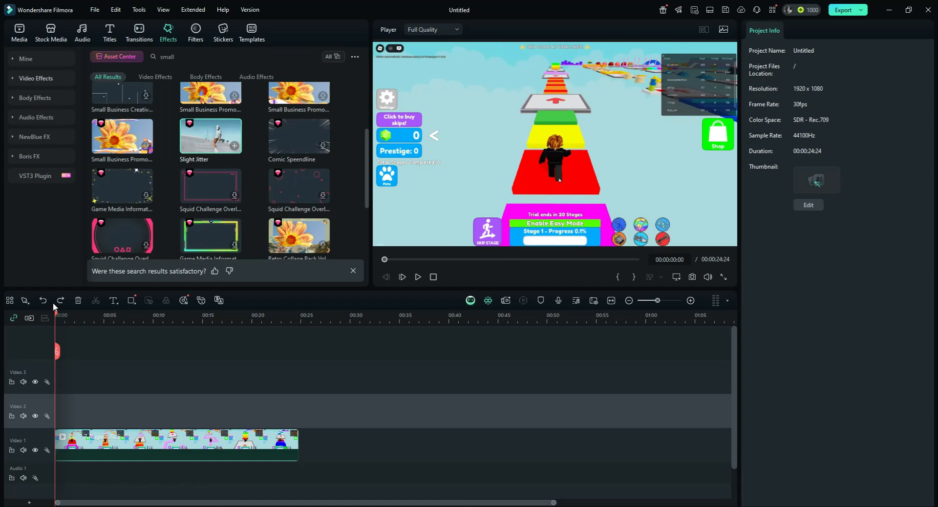
Clear the effects search, then try the green Small Business Web overlay on the gameplay clip and preview it
scroll(186, 205, up, 3)
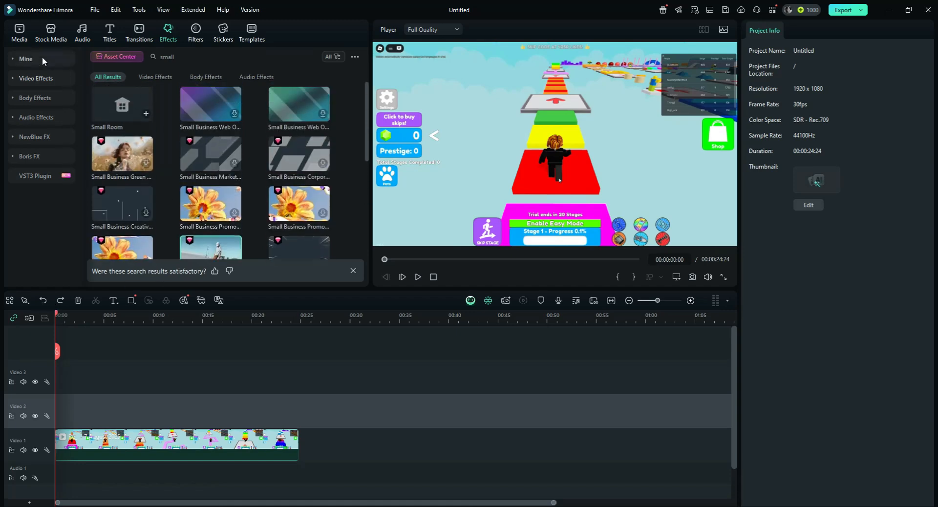
click(189, 57)
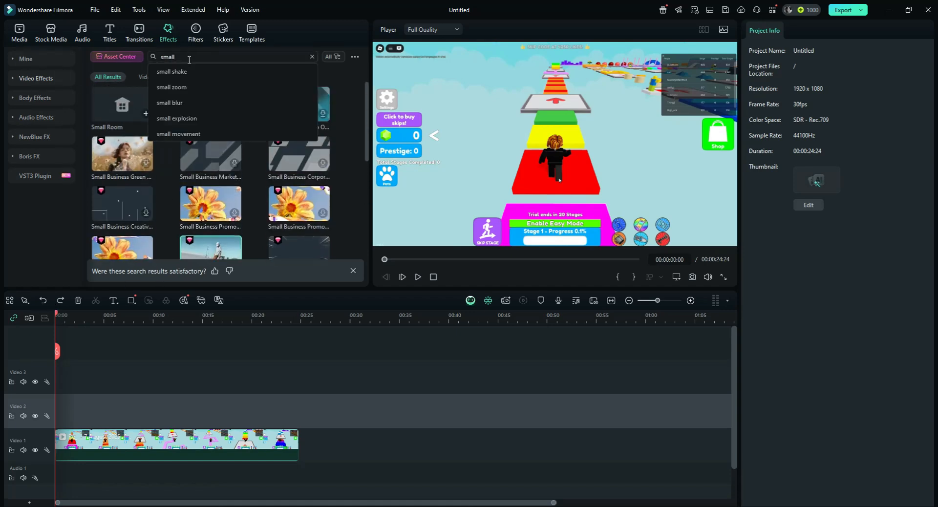
key(BackSpace)
key(BackSpace)
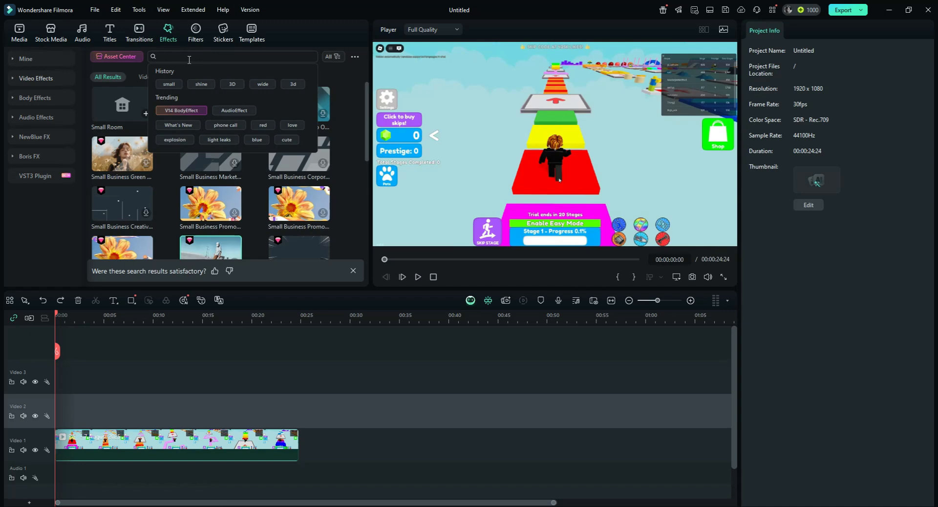
click(337, 143)
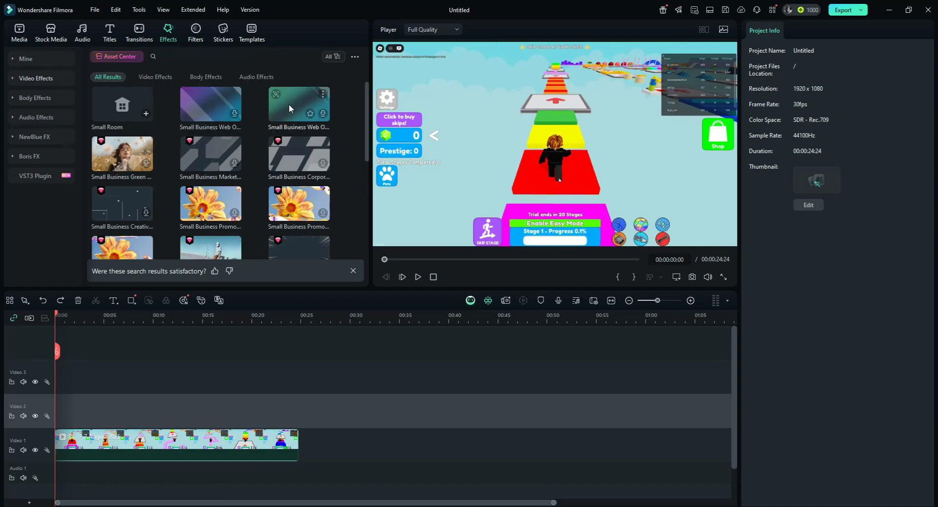
click(289, 104)
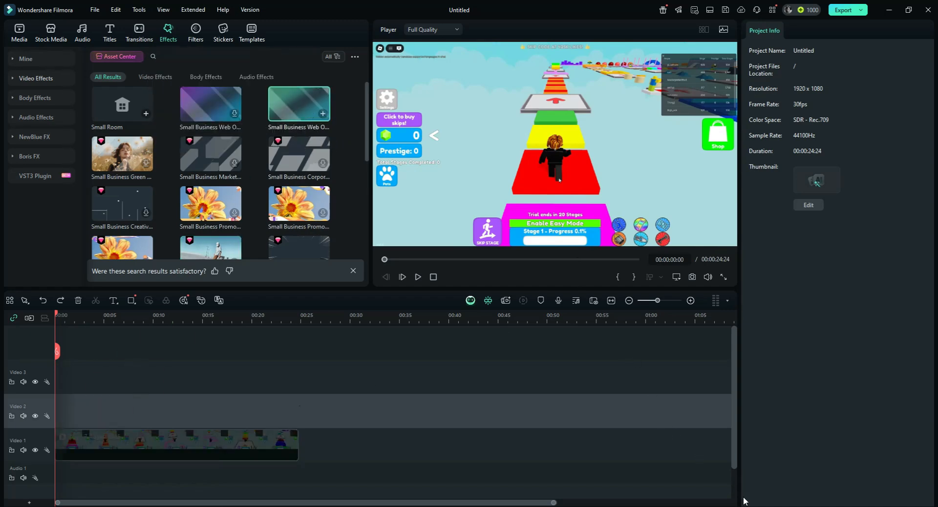
click(418, 277)
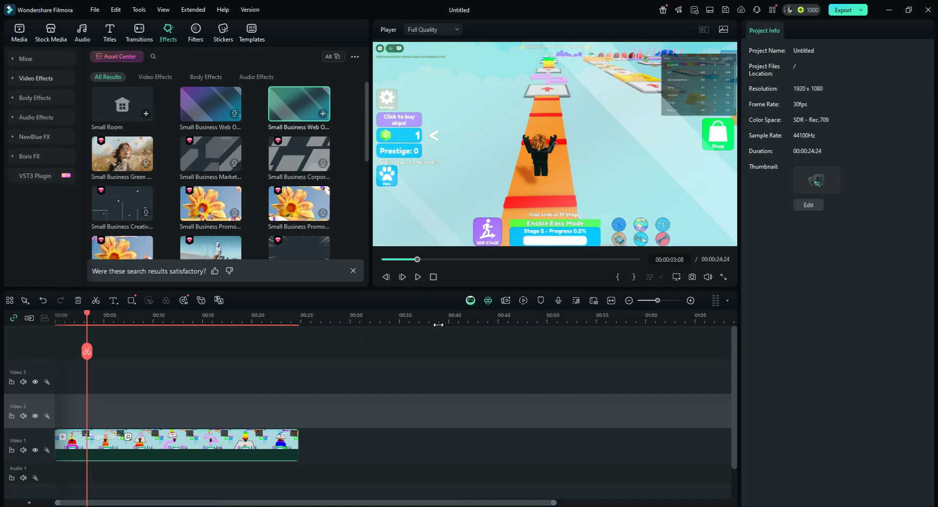
scroll(122, 204, down, 10)
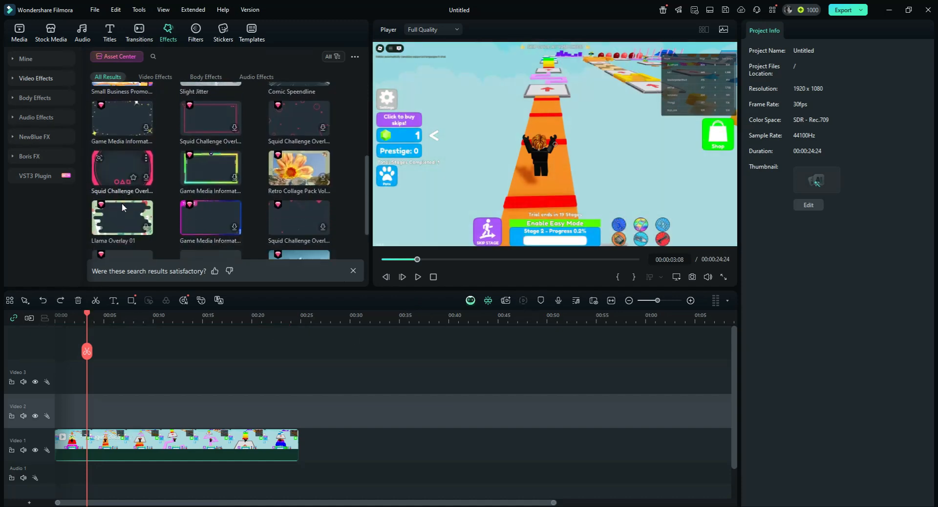
scroll(122, 207, up, 5)
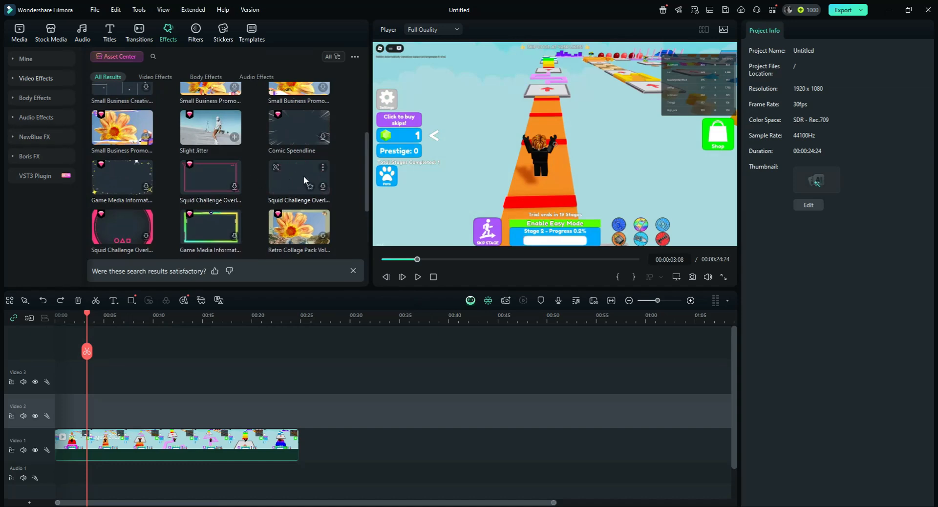
scroll(210, 178, up, 3)
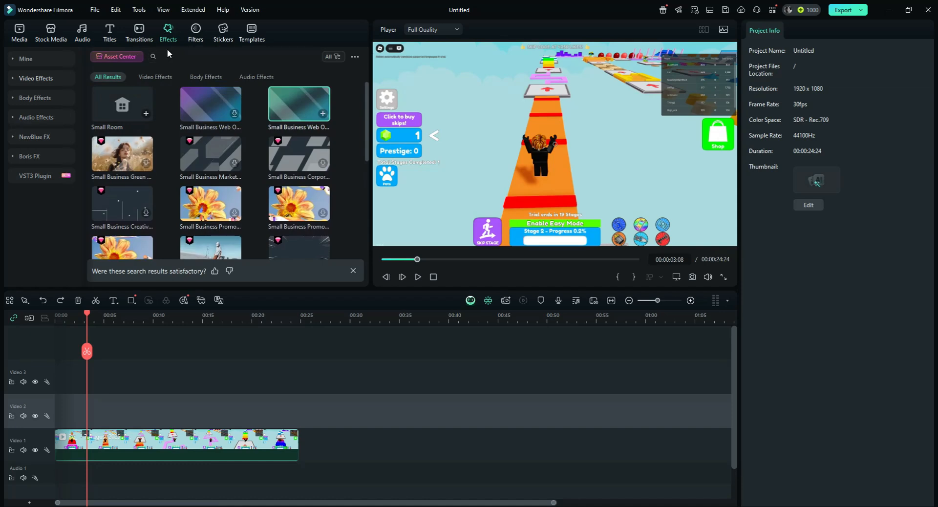
Split the gameplay clip at 00:00:03:08 and 00:00:07:01 and delete the section between the two cuts
click(138, 32)
click(105, 455)
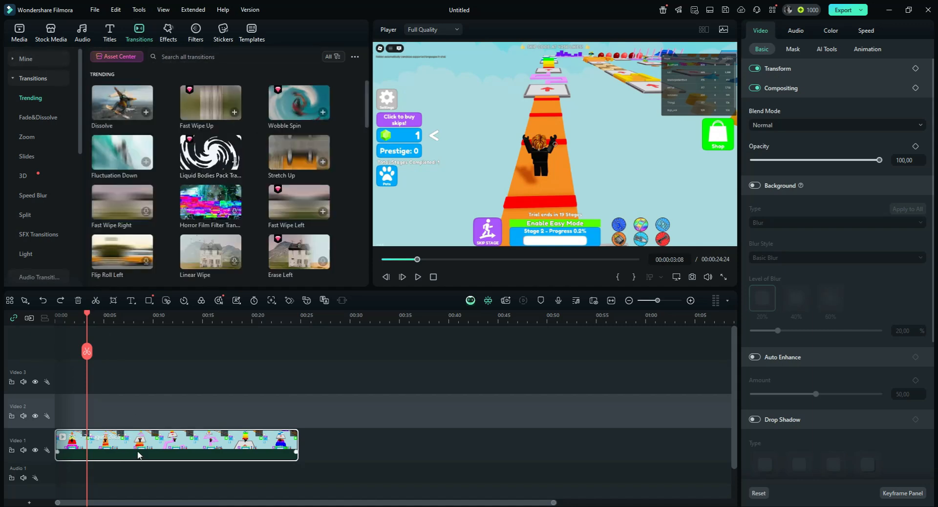
click(96, 301)
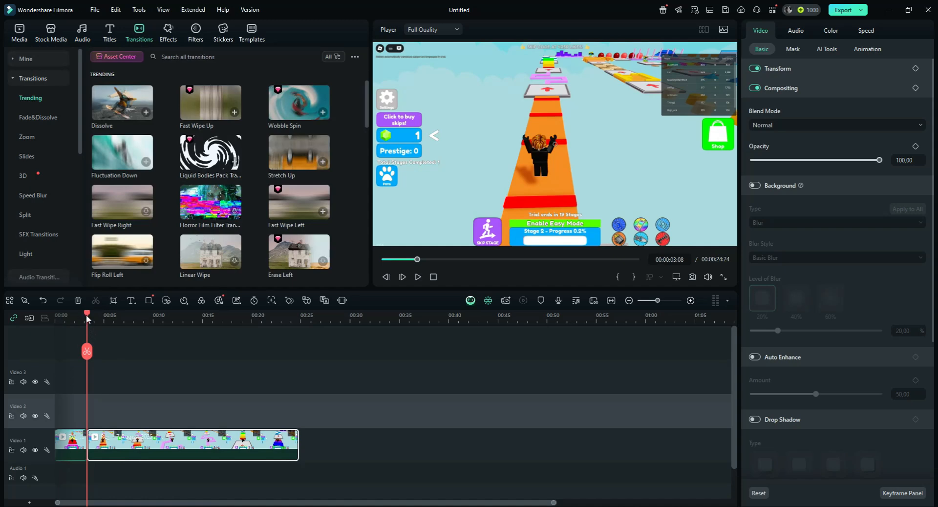
drag(86, 315, 123, 334)
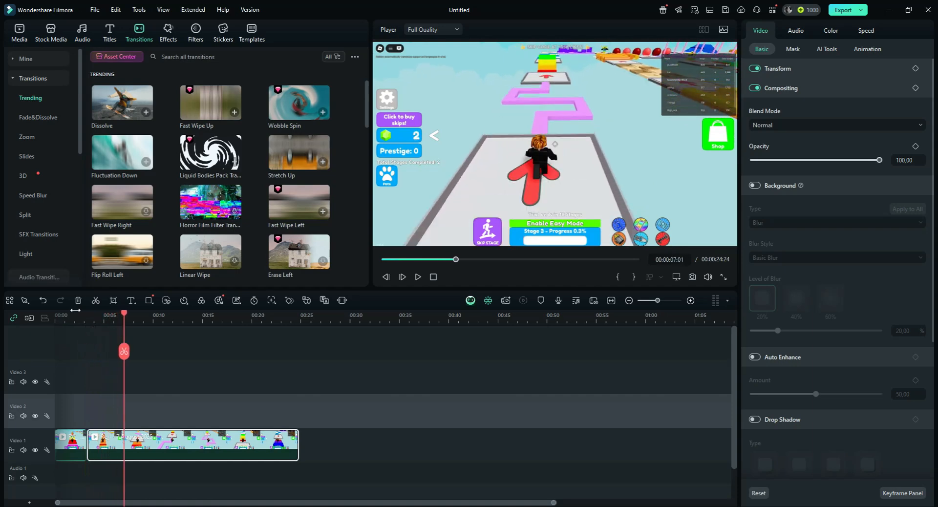
click(96, 302)
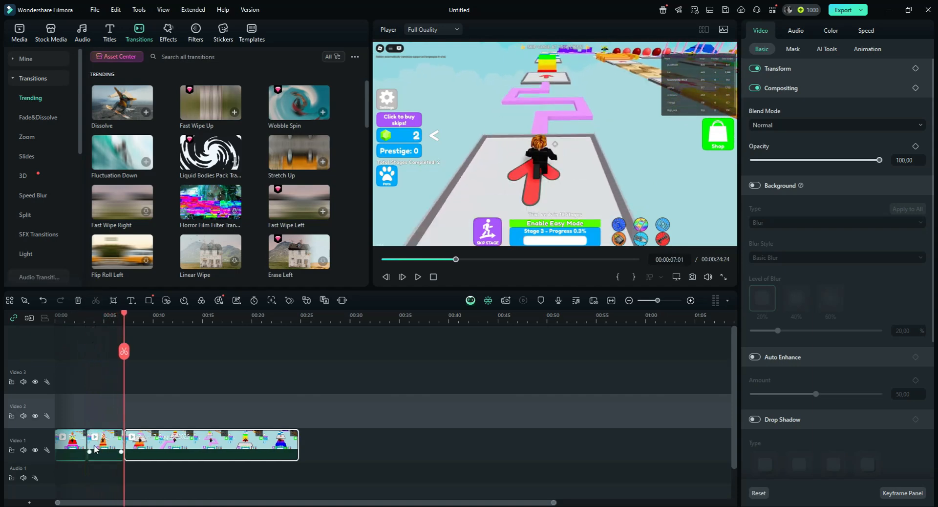
click(77, 300)
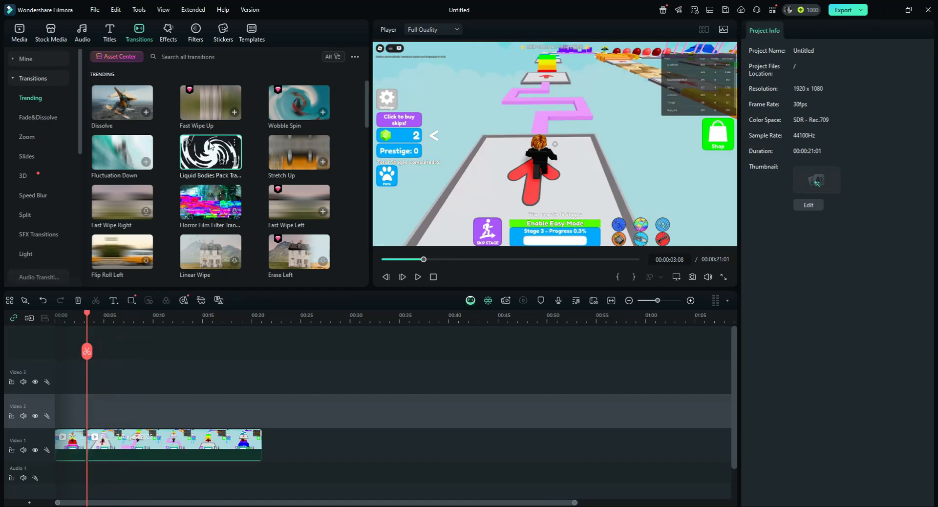
Add the Wobble Spin transition at the cut and play it shifted to the start of the second clip
drag(298, 107, 88, 445)
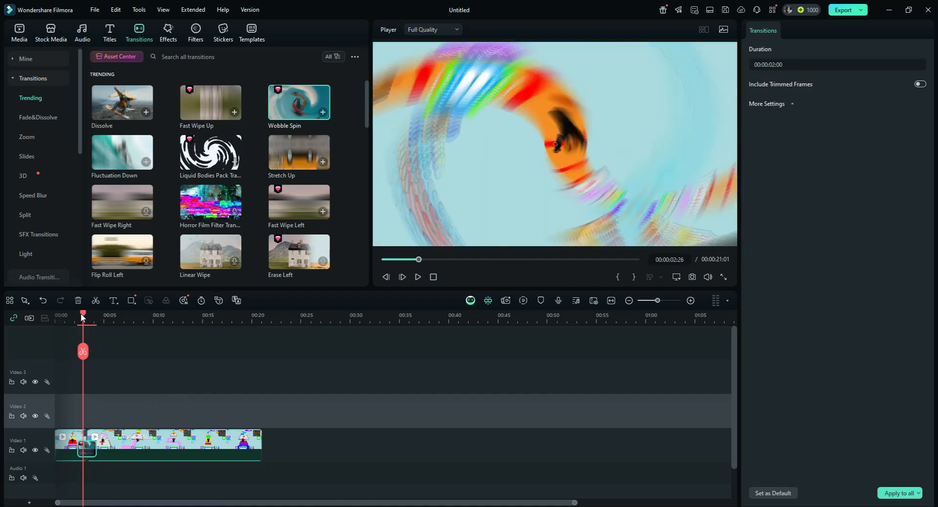
drag(84, 450, 97, 450)
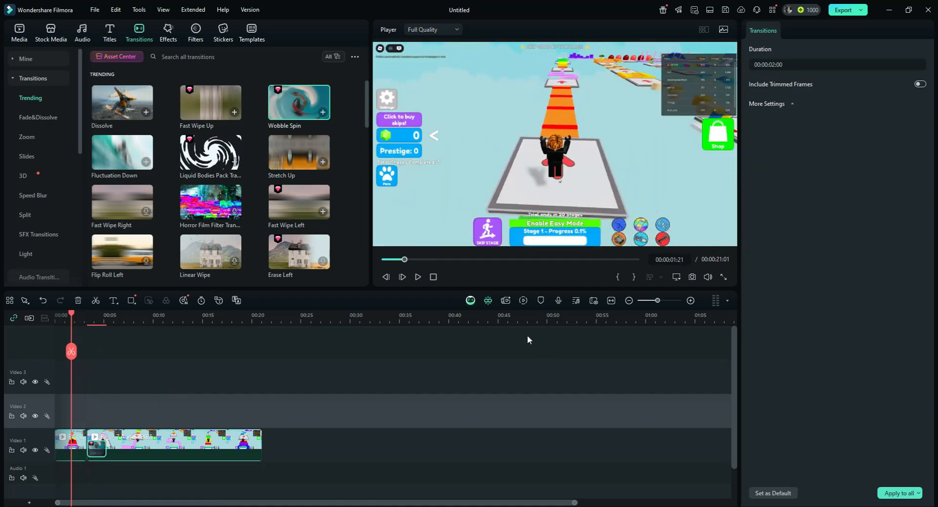
click(418, 277)
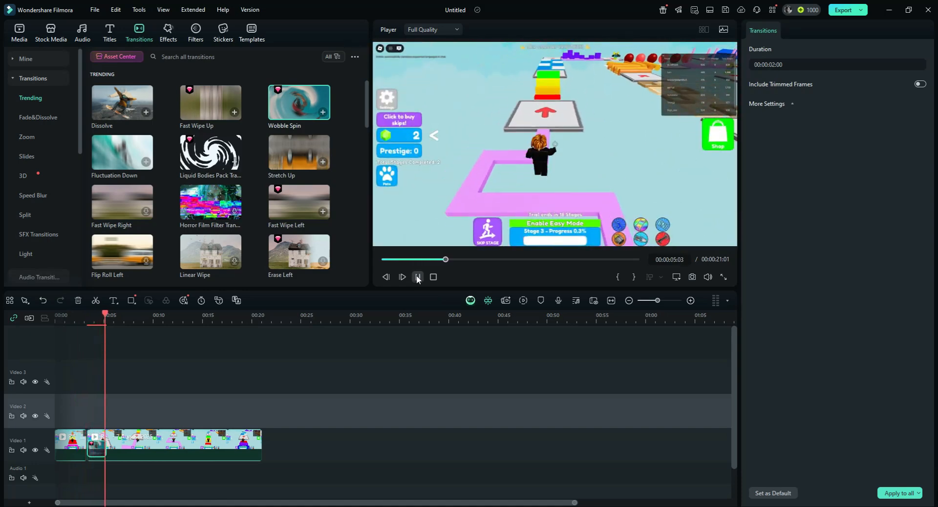
click(418, 277)
Move the Wobble Spin transition to the end of the first clip and play it
drag(107, 318, 64, 326)
drag(92, 455, 73, 446)
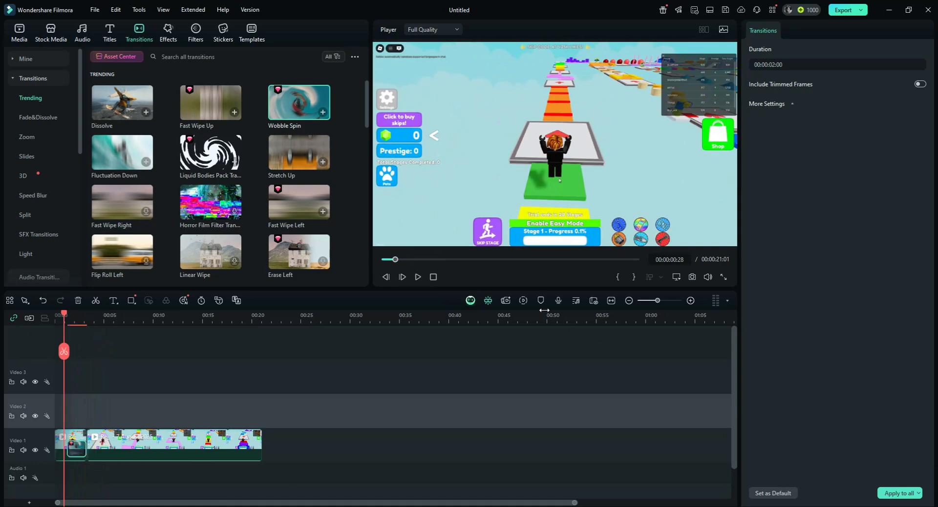
click(418, 277)
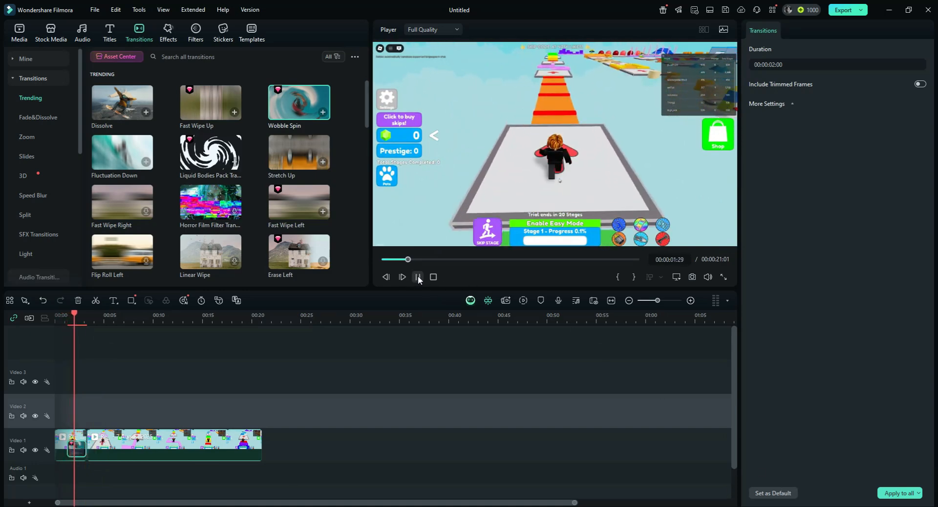
click(417, 277)
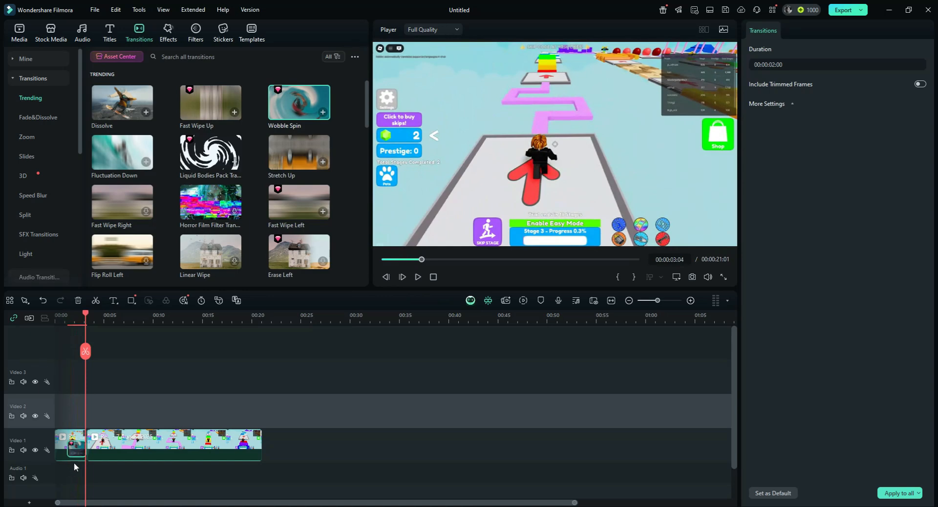
Centre the Wobble Spin transition over the cut between the two clips and preview it
drag(73, 457, 85, 451)
drag(87, 317, 73, 322)
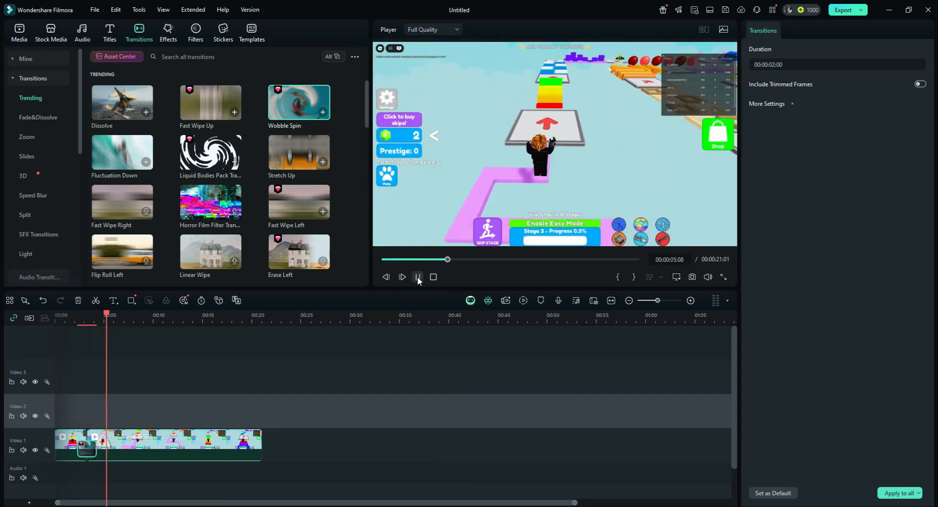
click(418, 277)
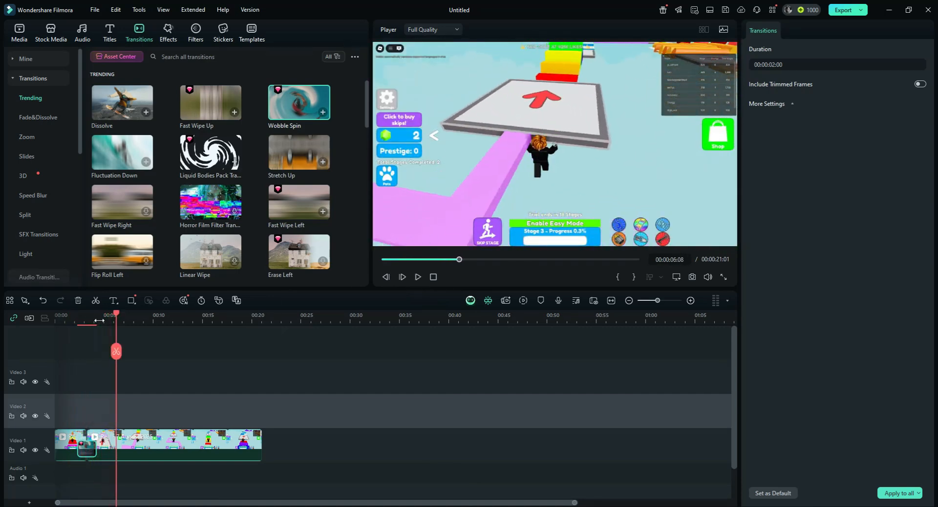
drag(115, 317, 83, 364)
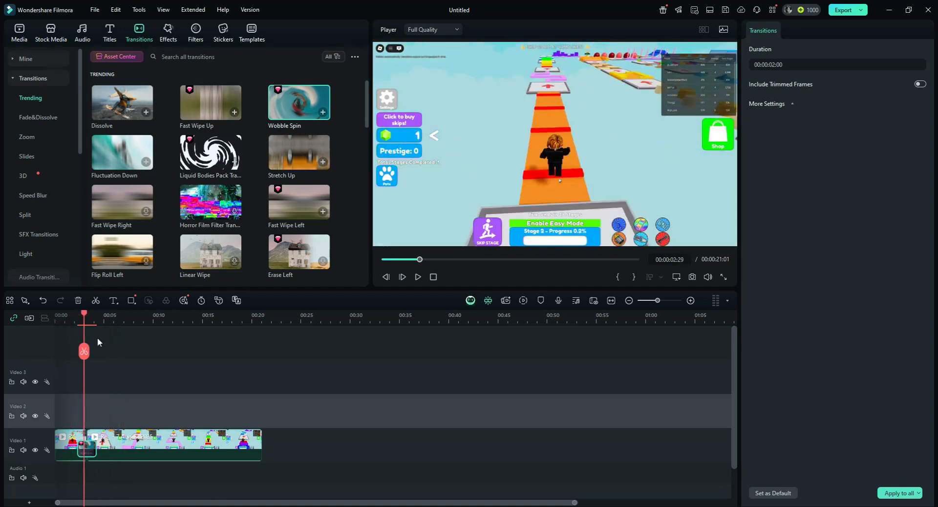
scroll(195, 207, down, 2)
scroll(195, 209, down, 8)
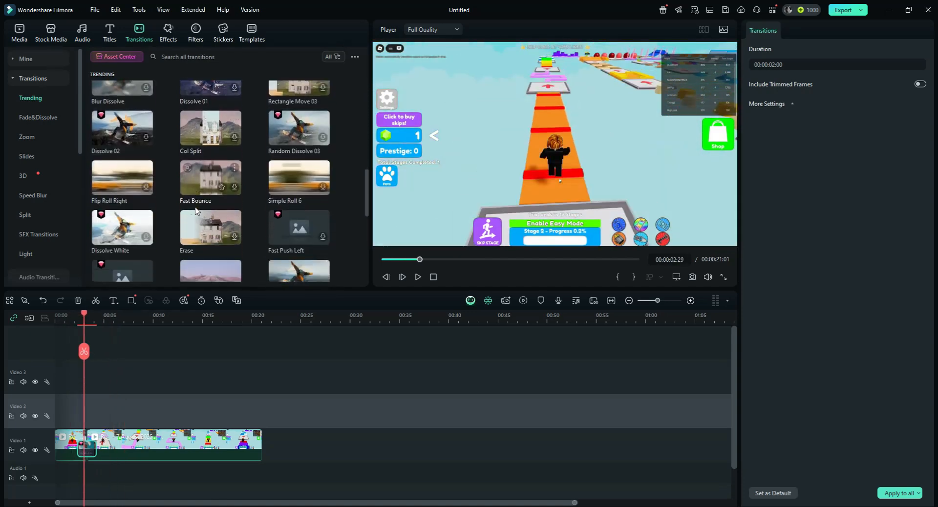
scroll(191, 218, down, 5)
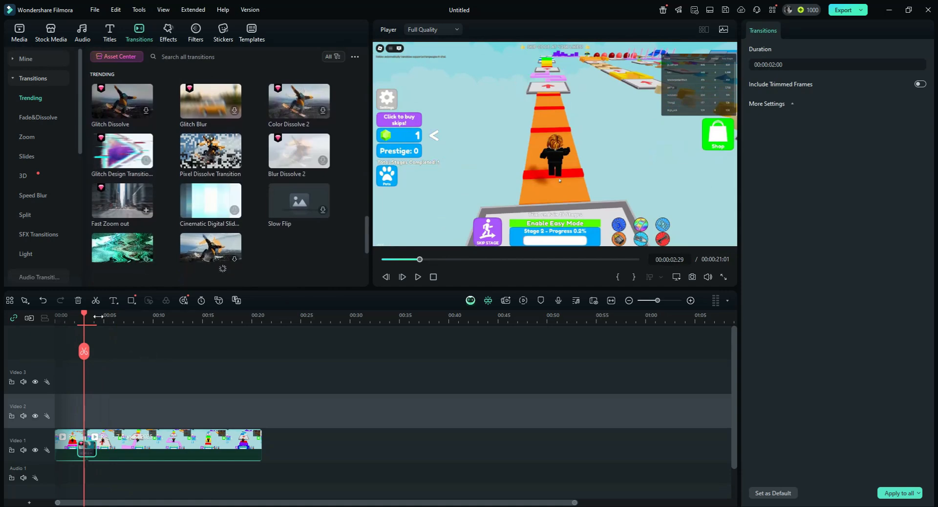
drag(84, 317, 85, 336)
click(163, 37)
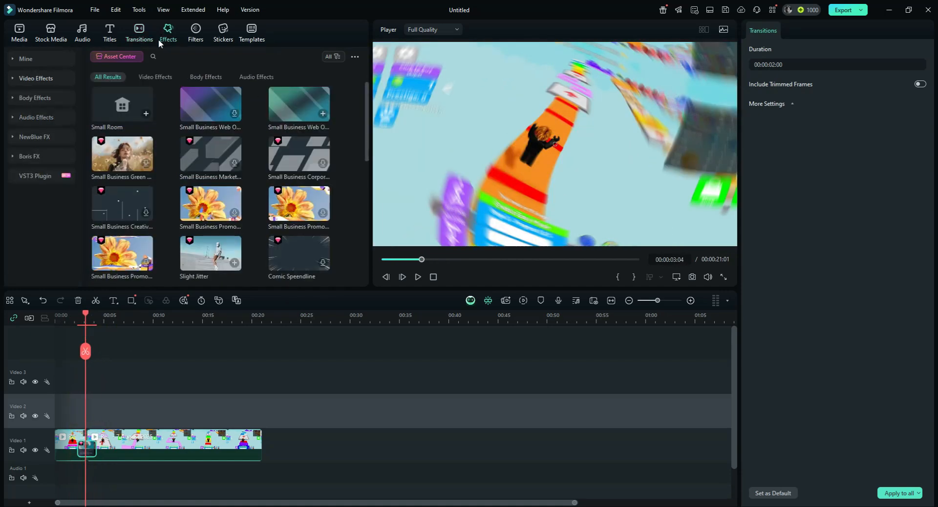
click(140, 42)
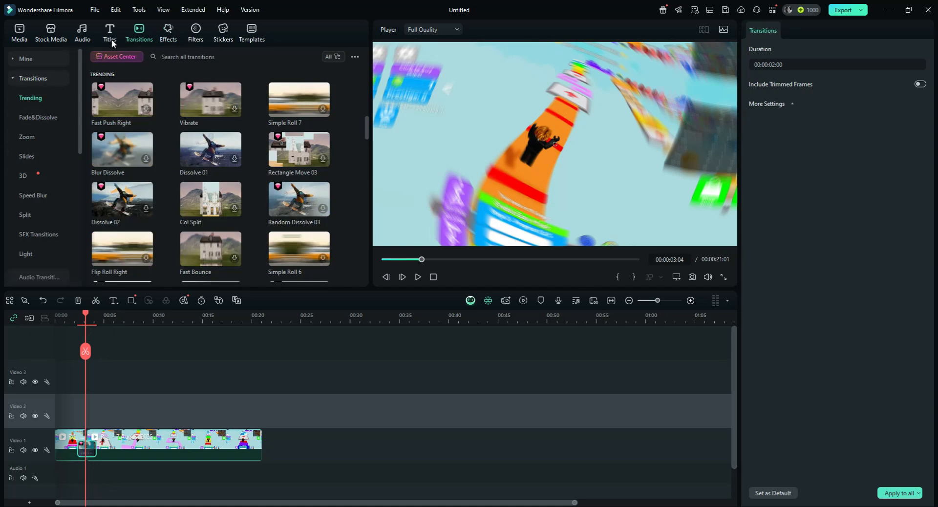
Delete the Wobble Spin transition and undo the earlier cuts to restore the full gameplay clip
key(Delete)
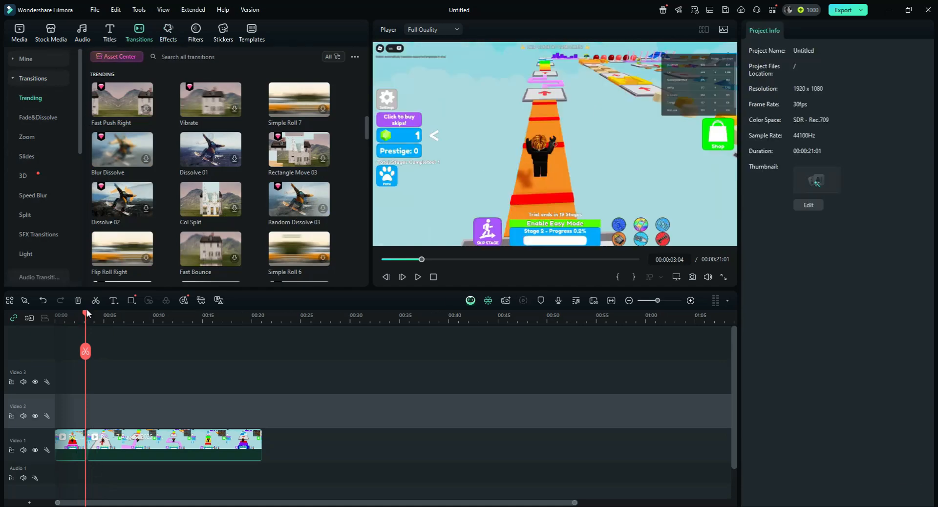
drag(85, 317, 59, 332)
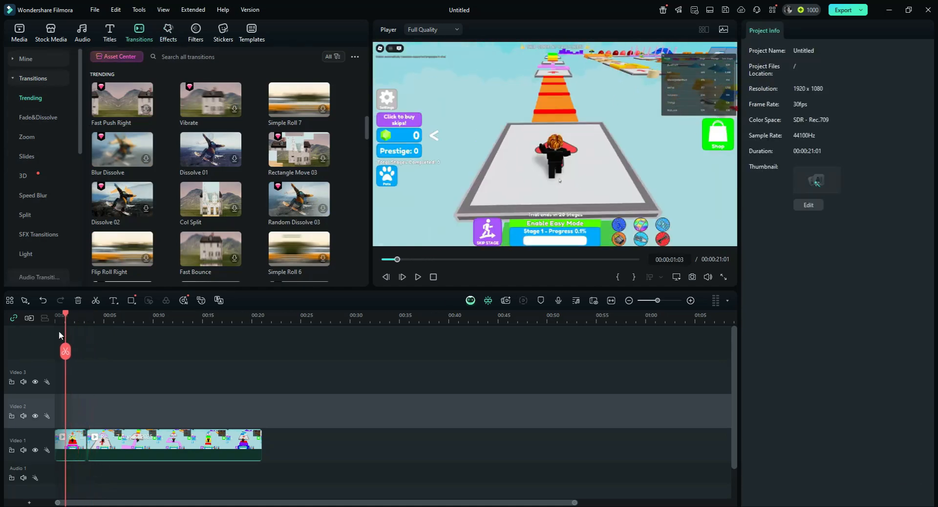
click(40, 300)
click(39, 301)
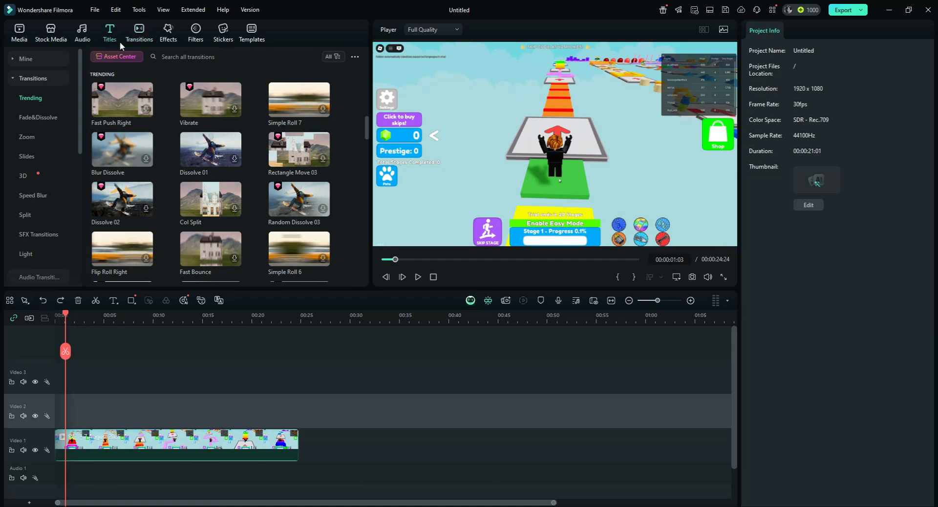
Return the playhead to the start, browse the trending titles and preview Heartbeat Title
drag(66, 318, 38, 271)
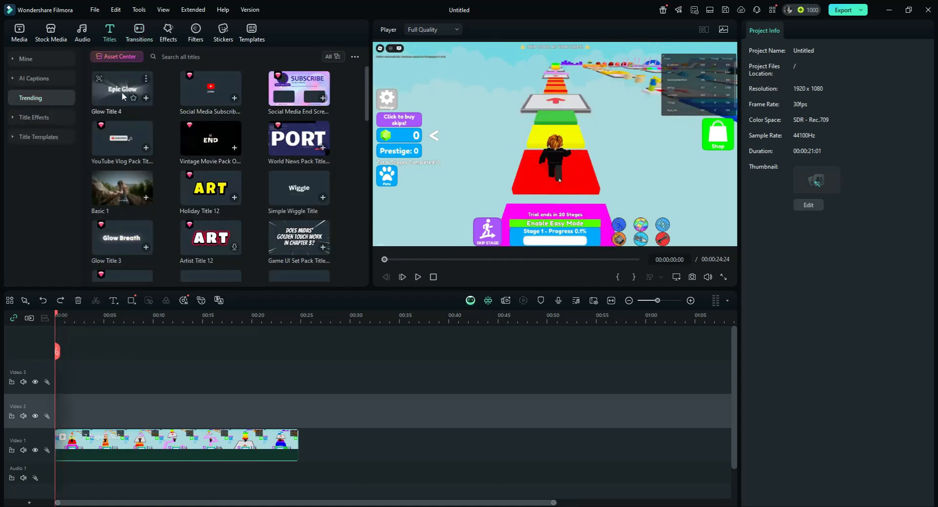
scroll(296, 240, down, 10)
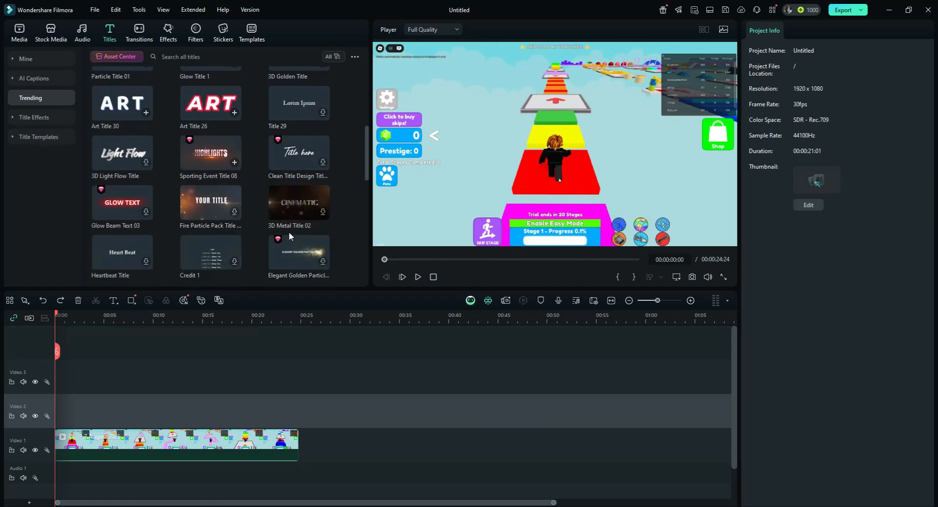
scroll(138, 184, up, 3)
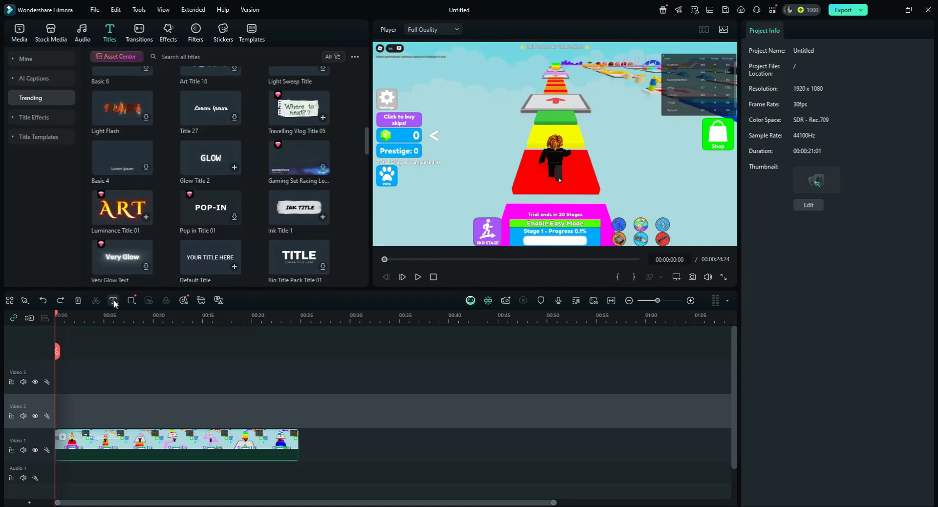
scroll(122, 190, up, 3)
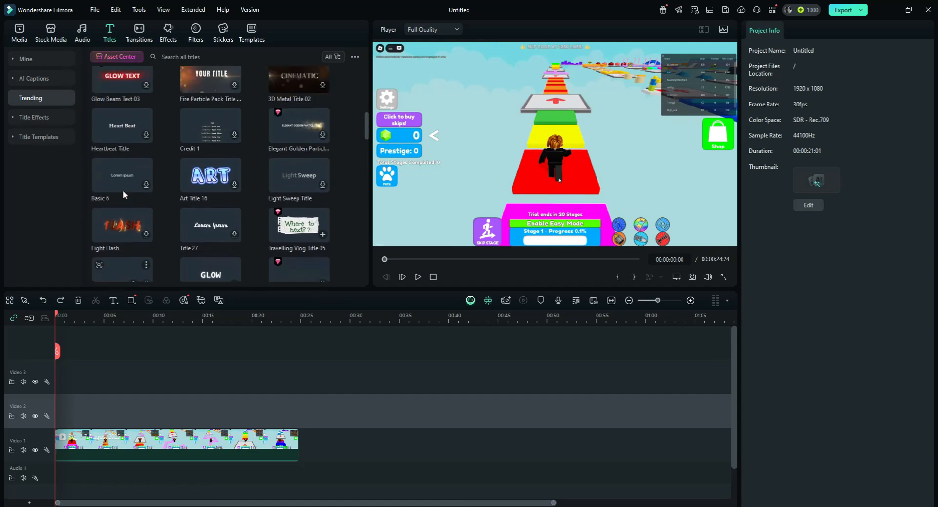
click(114, 127)
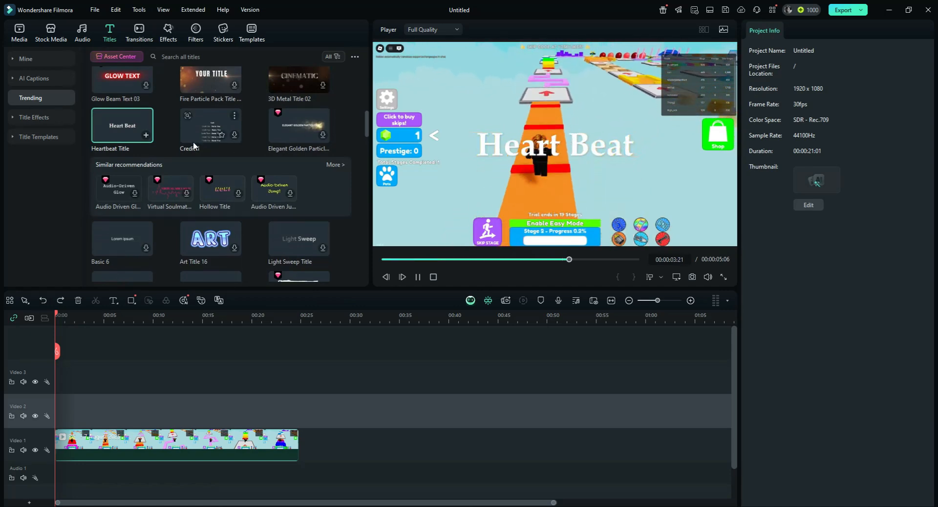
Place the Glow Beam Text 03 title on the Video 2 track at the start of the timeline
scroll(127, 206, up, 3)
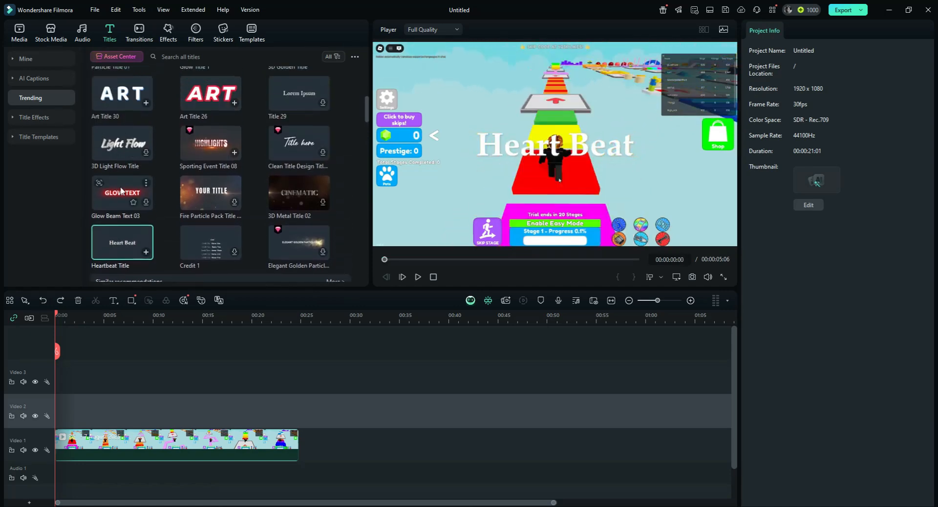
click(121, 190)
drag(122, 191, 68, 416)
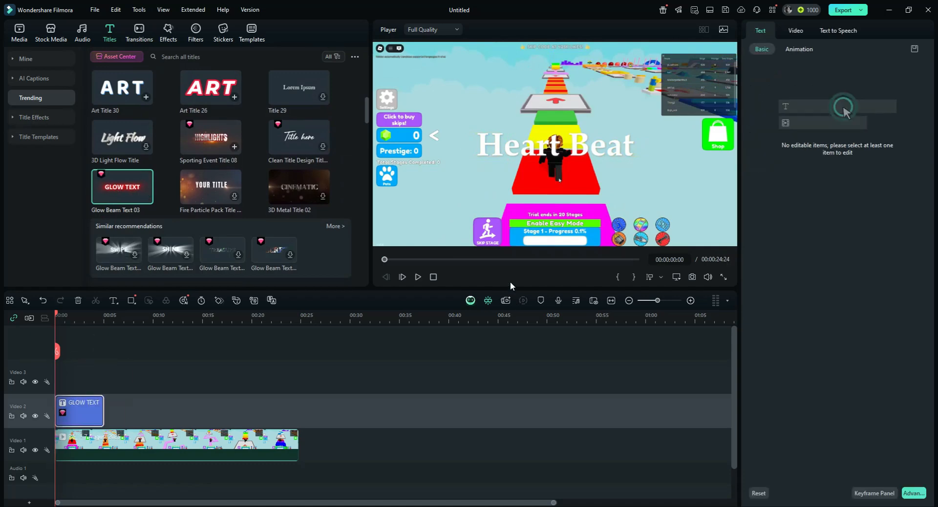
Replace the title's text with "thats so cool!!"
click(560, 151)
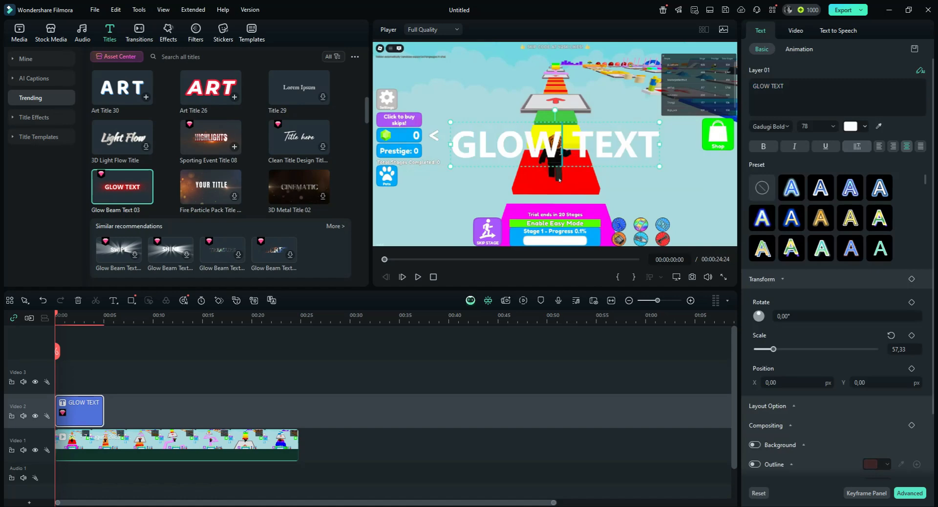
double_click(561, 151)
text(t)
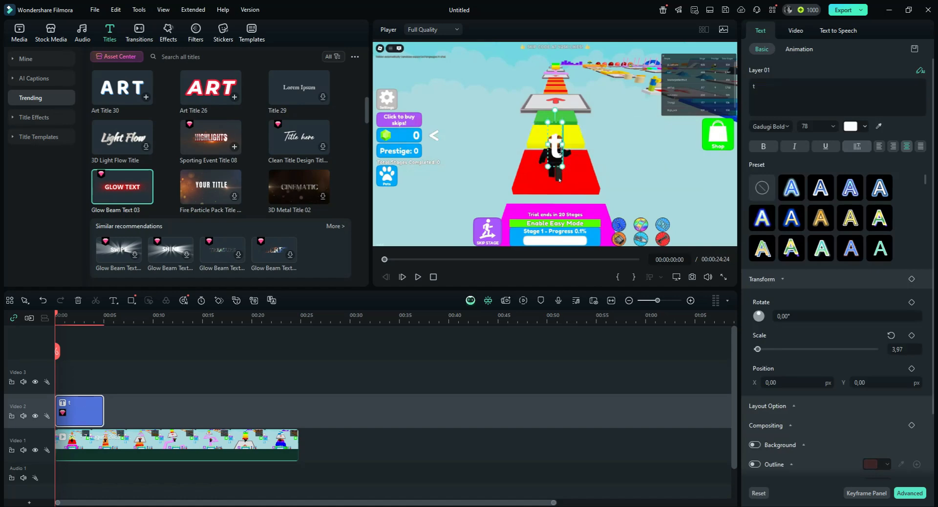
text(hats so cool)
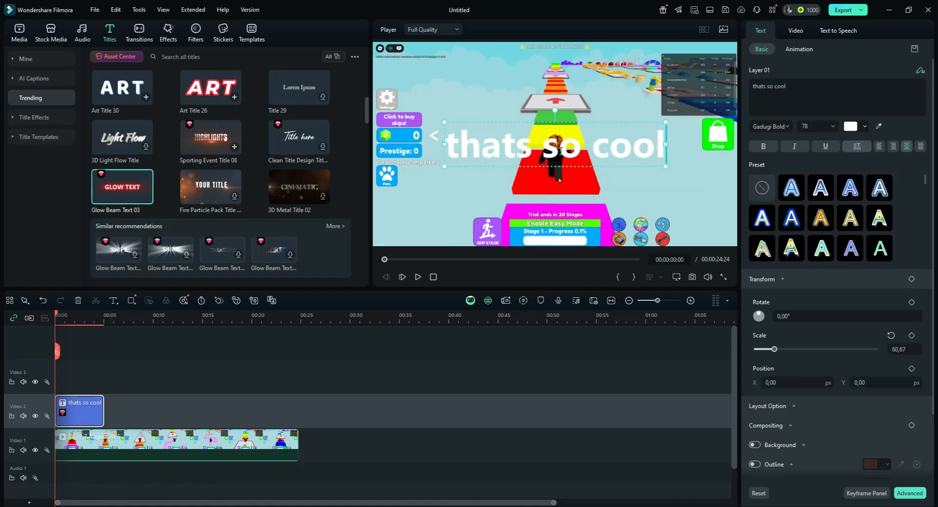
text(!!)
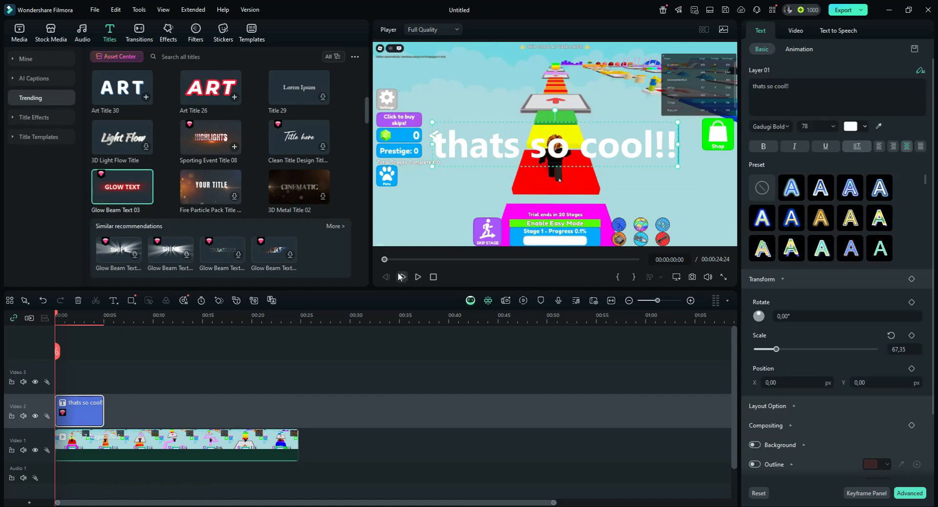
click(331, 335)
Rotate the title to about -30° and move it to about X -90, Y -15 px in the frame
click(560, 127)
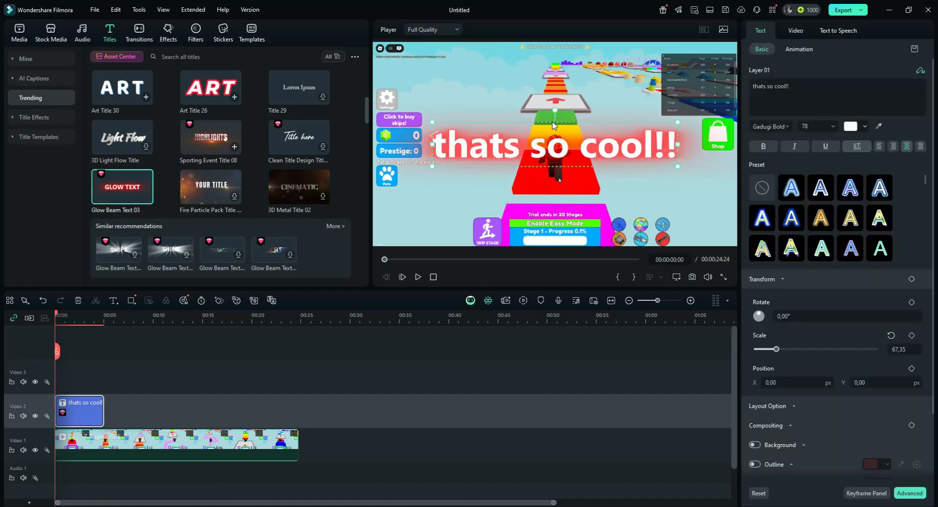
mouse_move(525, 107)
mouse_down()
mouse_move(502, 111)
mouse_move(527, 95)
mouse_up()
drag(554, 166, 537, 159)
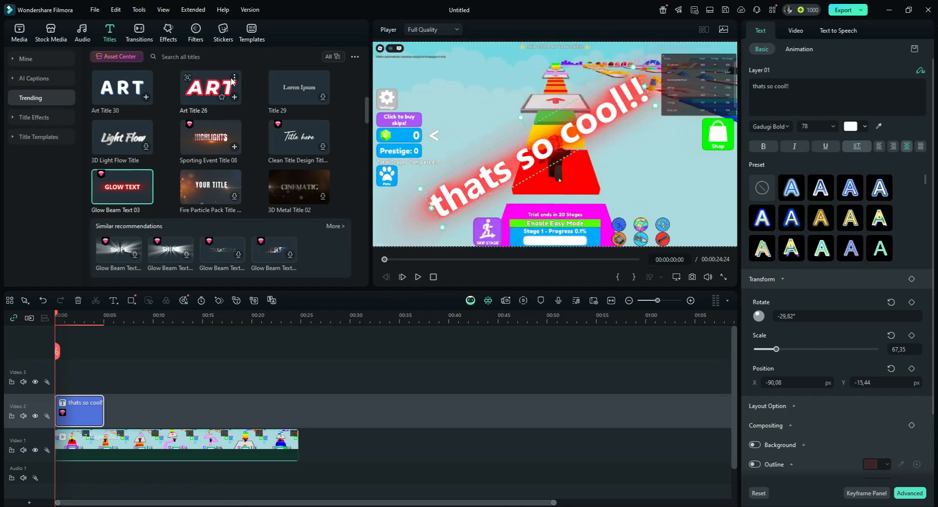
Search the effects for "pulsate", try RGB Stroke at the start of the timeline and delete it
click(164, 34)
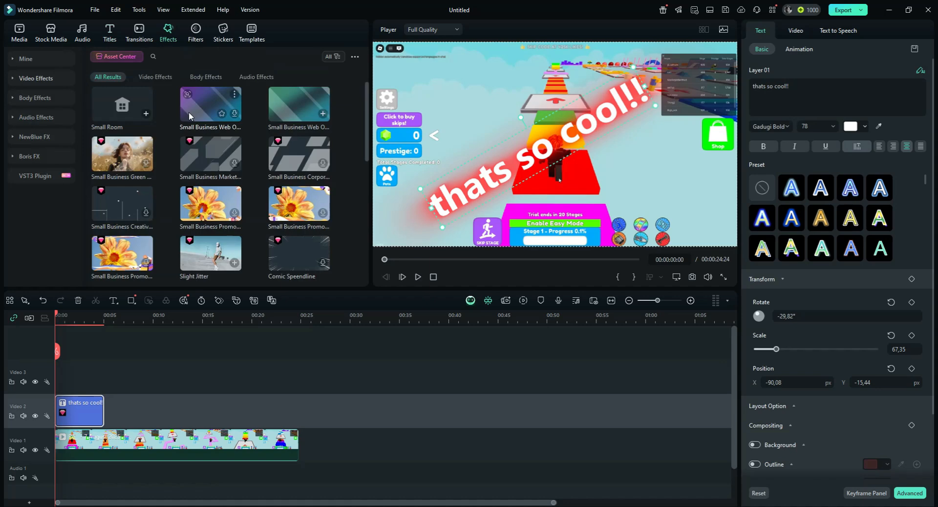
click(194, 60)
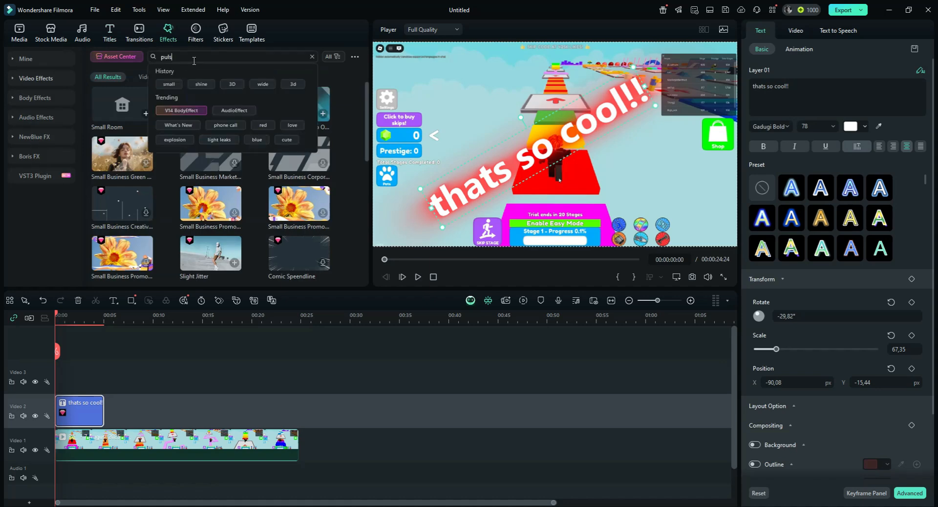
key(Return)
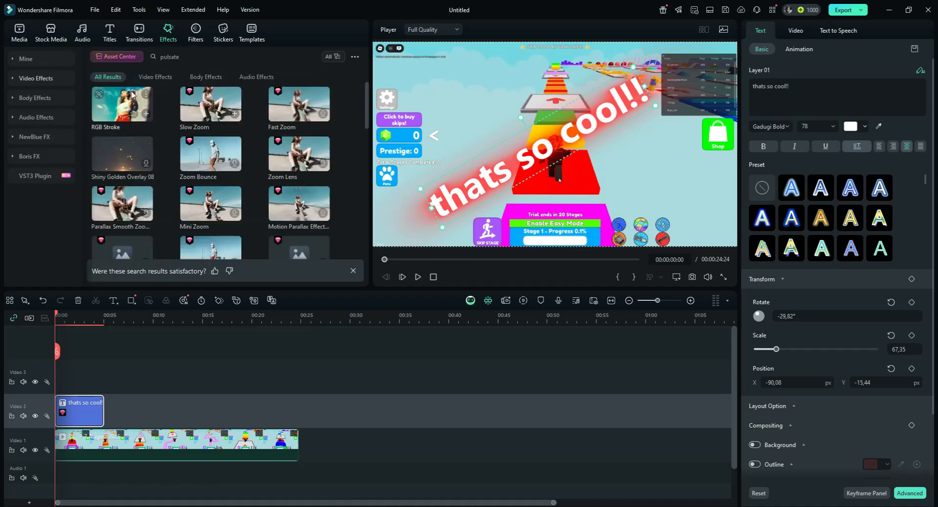
mouse_move(125, 113)
mouse_down()
mouse_move(98, 410)
mouse_move(58, 406)
mouse_move(73, 401)
mouse_move(88, 374)
mouse_move(93, 339)
mouse_move(61, 330)
mouse_up()
key(Delete)
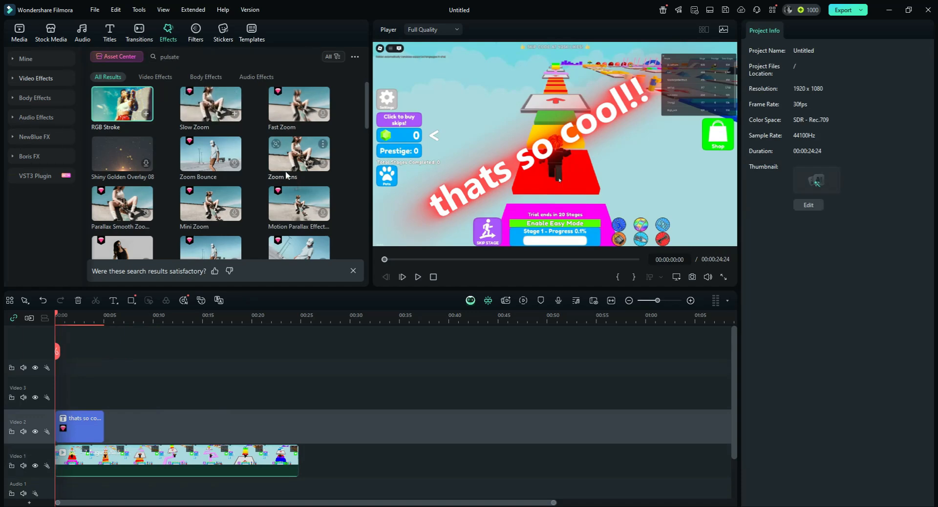
Place the Slow Zoom effect on the track above the title and play it
drag(222, 120, 74, 406)
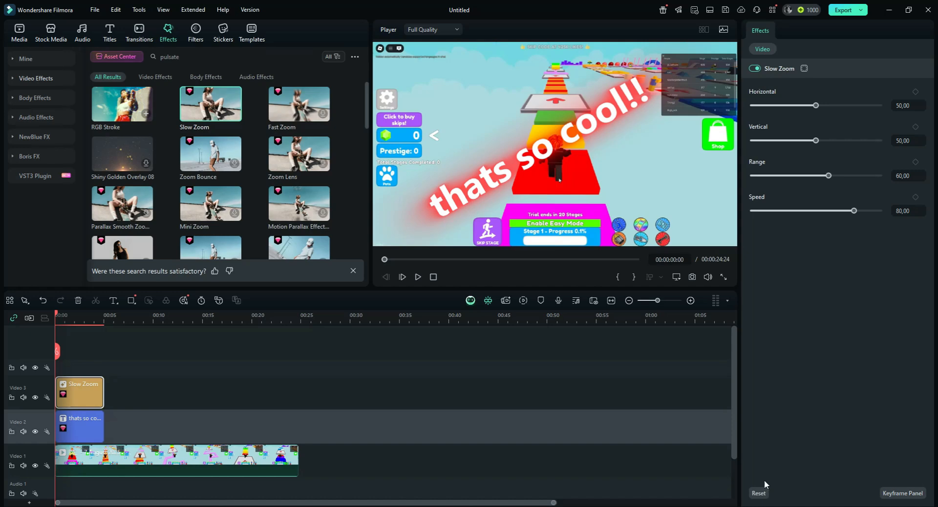
click(419, 278)
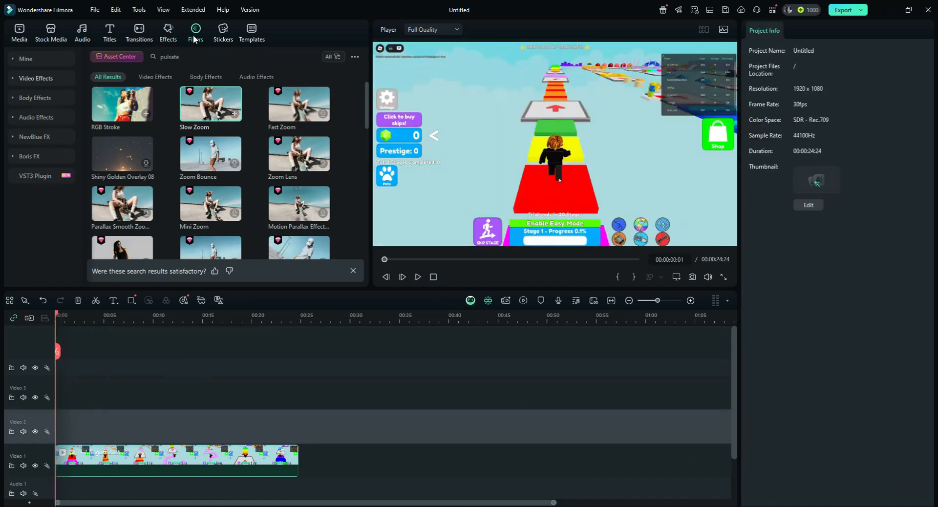
Apply the Brightness filter to the gameplay clip and undo it
click(195, 38)
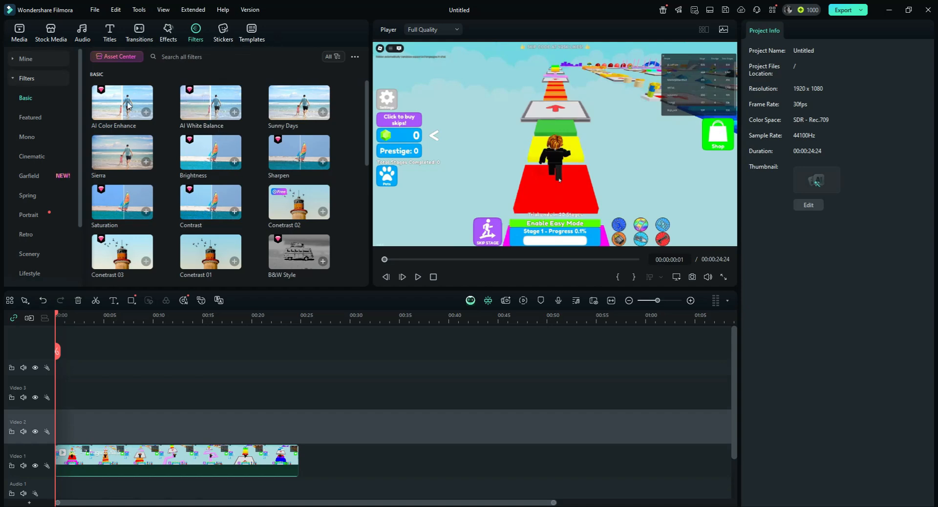
scroll(221, 111, down, 2)
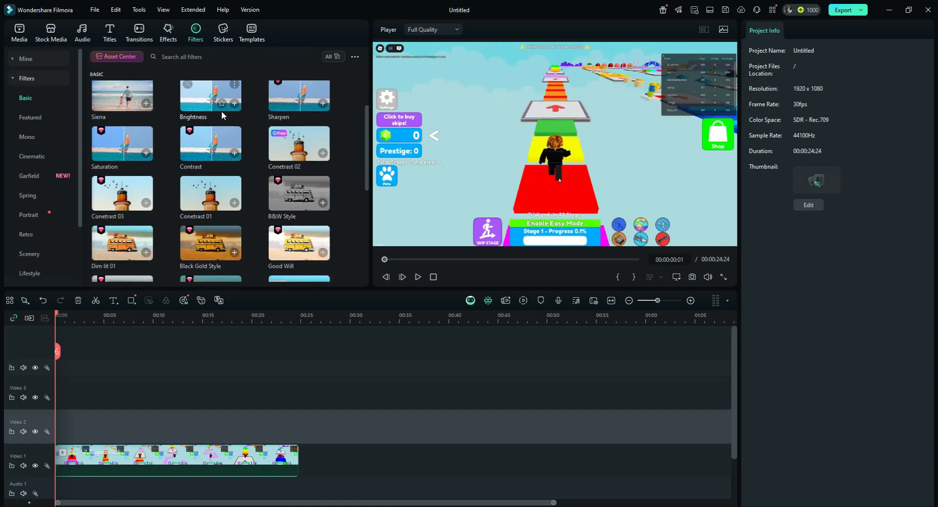
scroll(220, 117, up, 2)
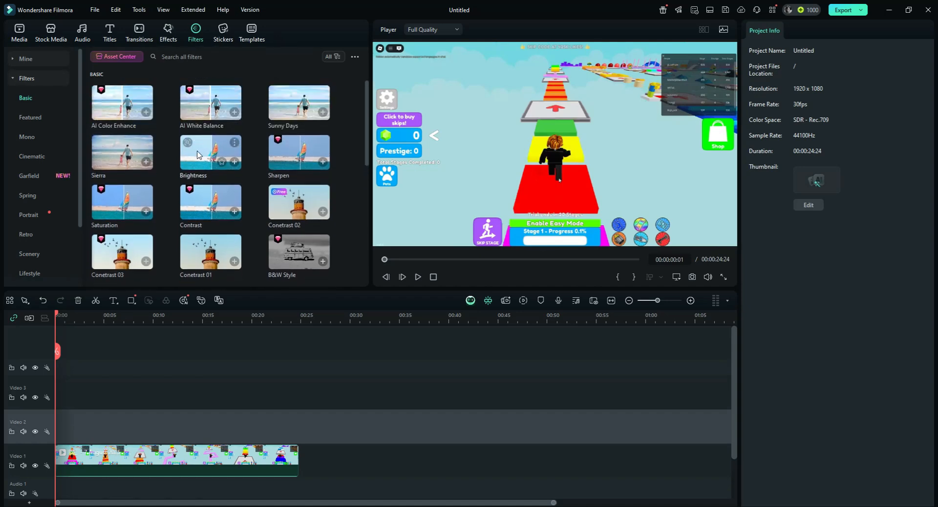
drag(203, 163, 210, 458)
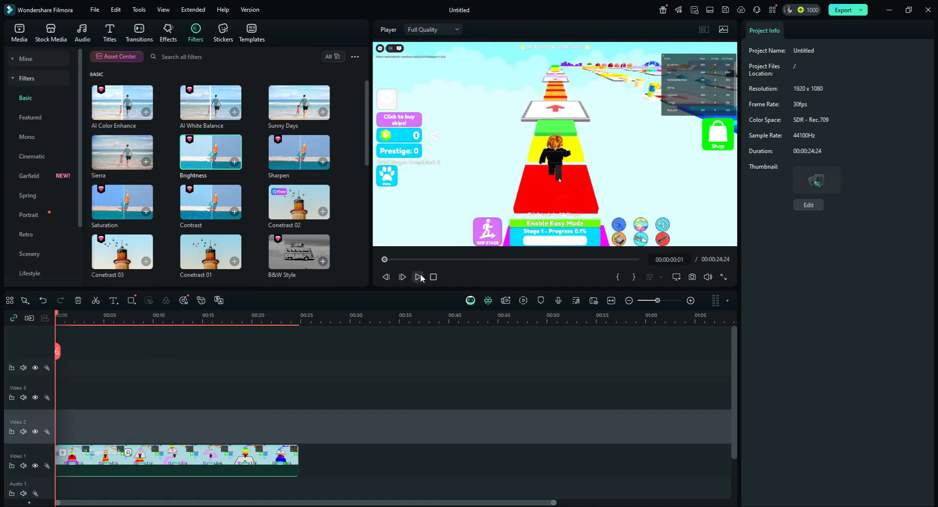
click(41, 301)
Split the gameplay clip at 00:00:00:21 and apply the AI White Balance filter to the second part
click(62, 318)
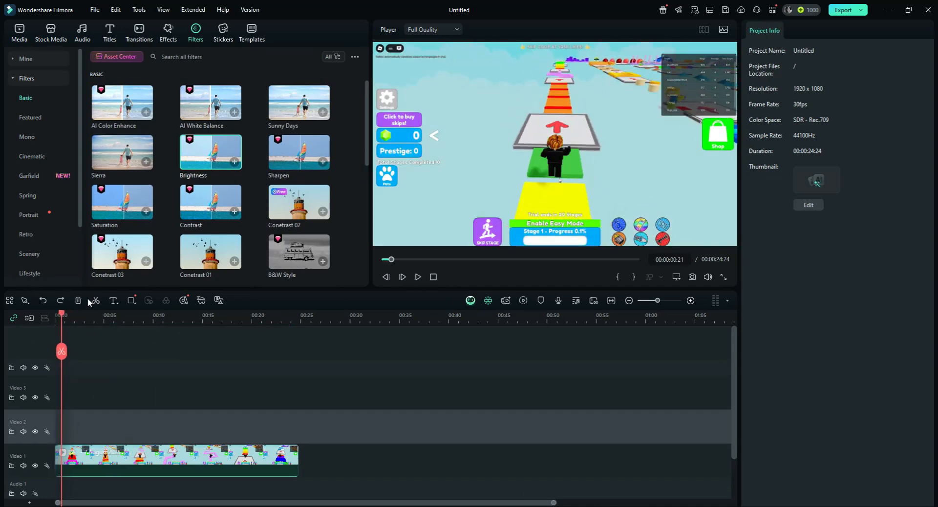
click(97, 301)
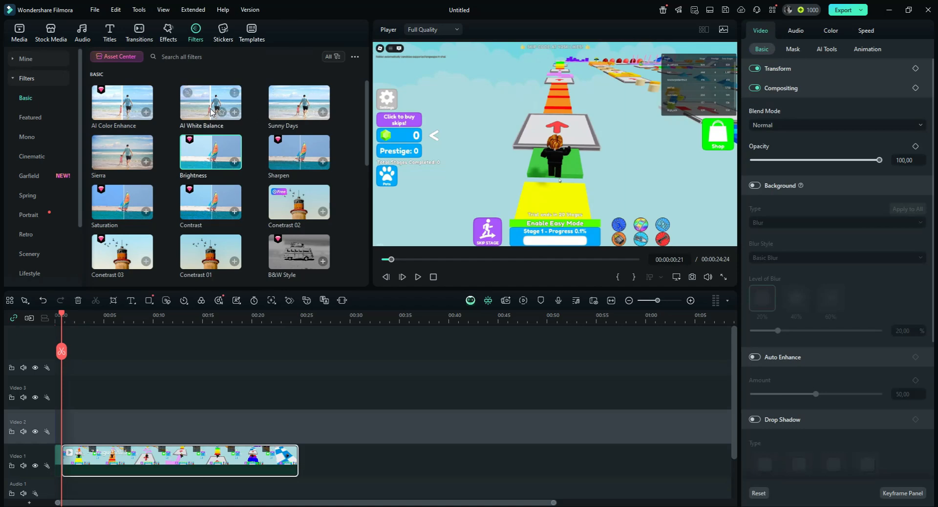
drag(198, 115, 79, 439)
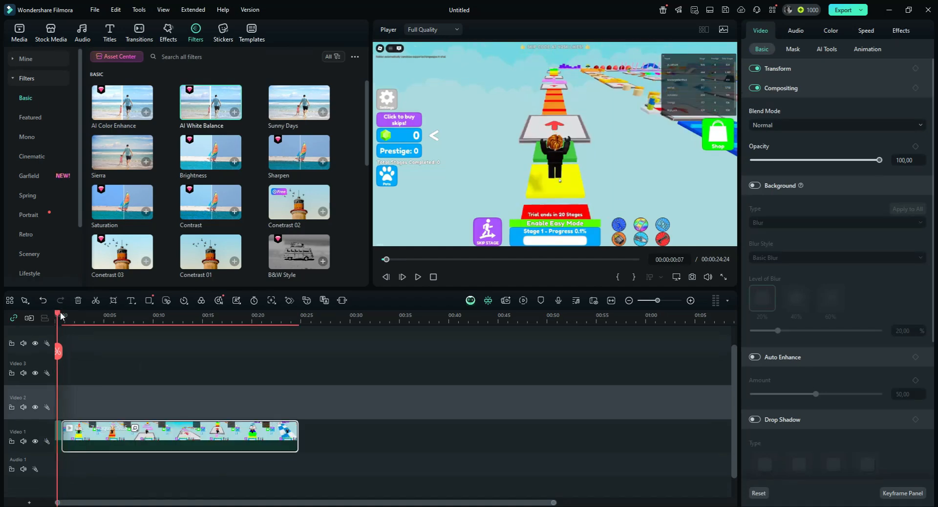
Play the timeline from the start across the cut to compare the clip with and without AI White Balance
drag(59, 314, 56, 314)
click(418, 277)
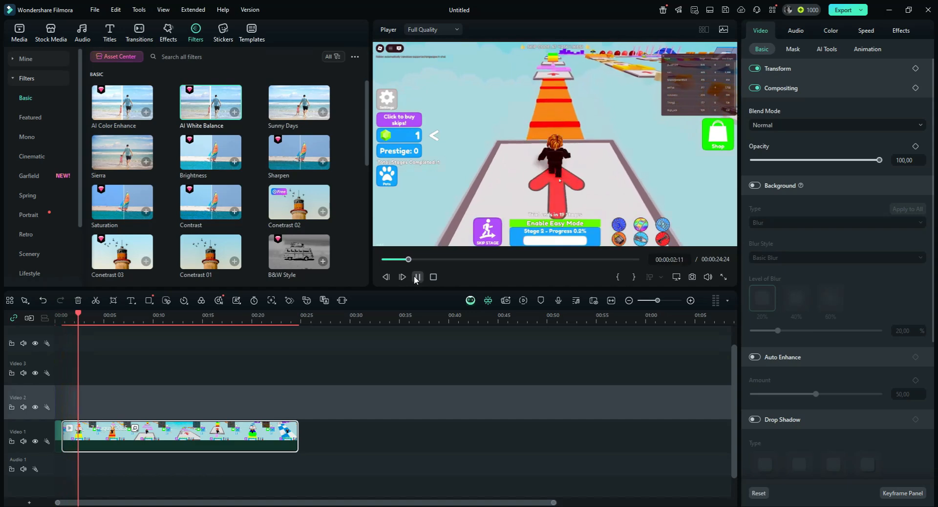
click(417, 278)
drag(80, 311, 57, 329)
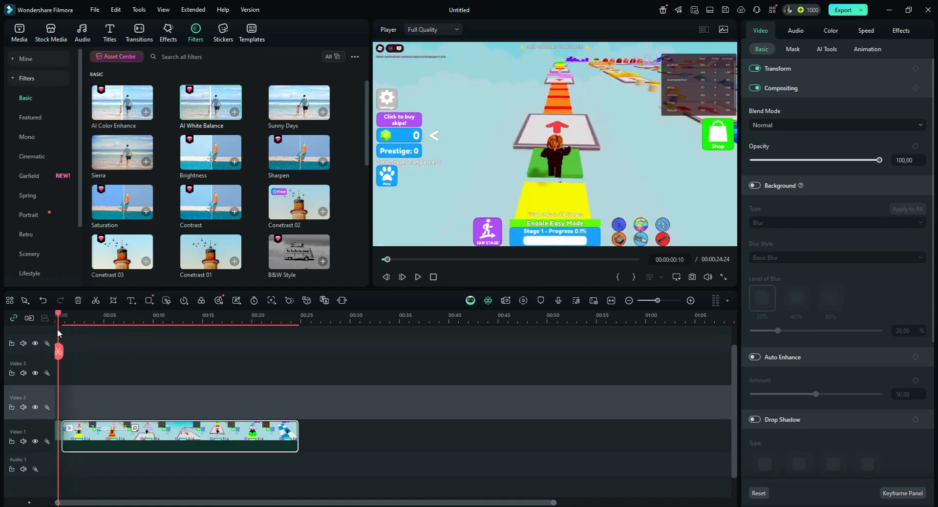
Undo the AI White Balance filter, the clip split and the earlier title edits
click(43, 301)
click(43, 300)
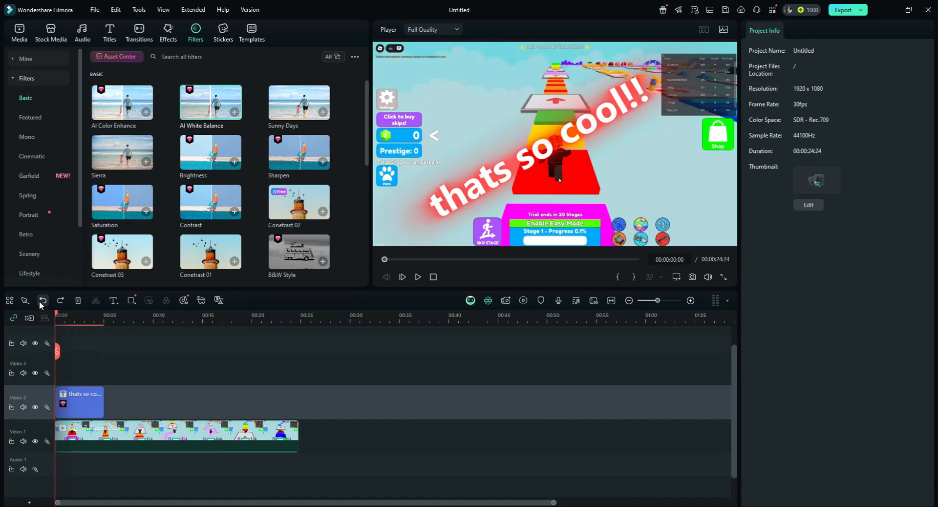
click(39, 300)
click(39, 301)
Move the title out of the frame, add the Red Neon wings sticker at the start of Video 2 and view it
click(223, 34)
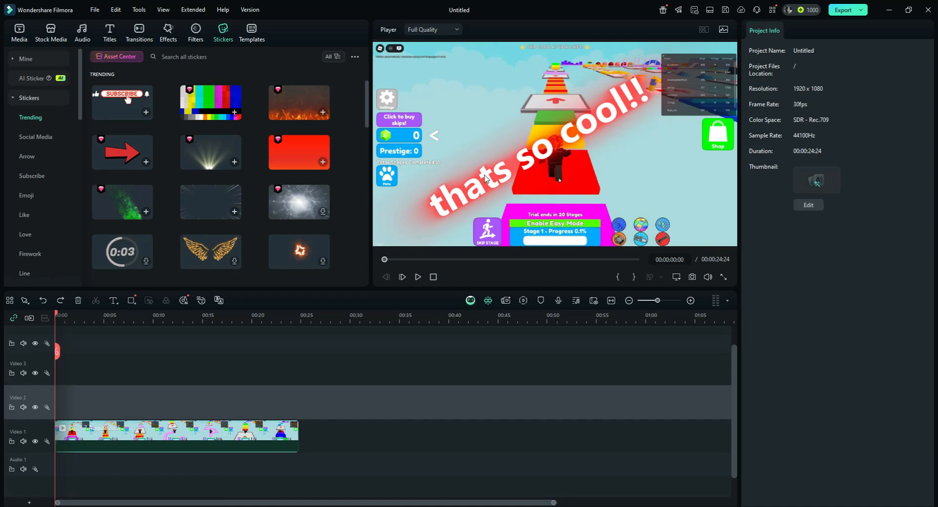
drag(618, 150, 936, 196)
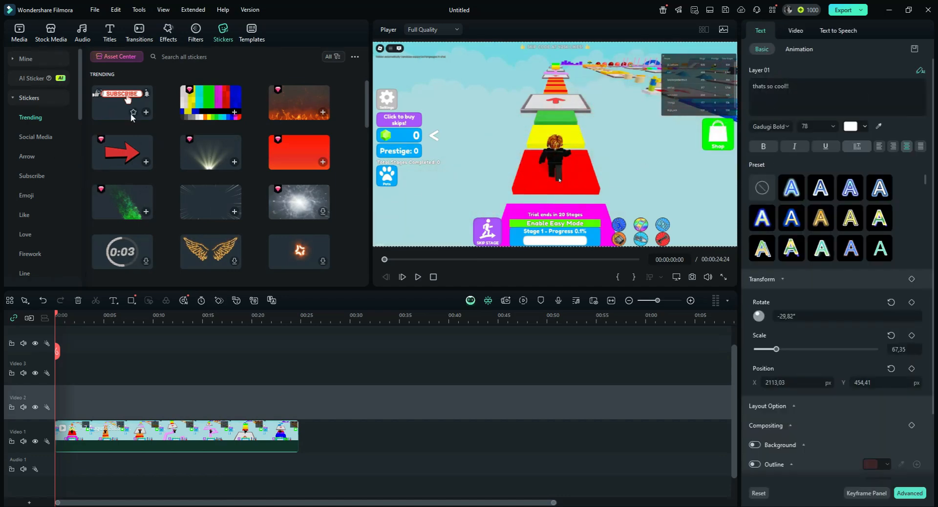
drag(195, 267, 73, 403)
click(59, 317)
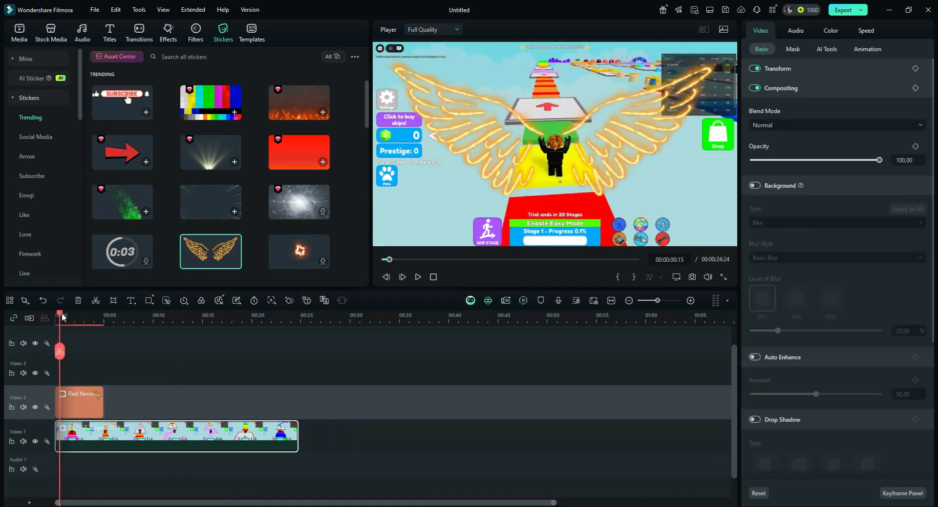
Scale down the Red Neon wings sticker and place it on the character's back
click(623, 163)
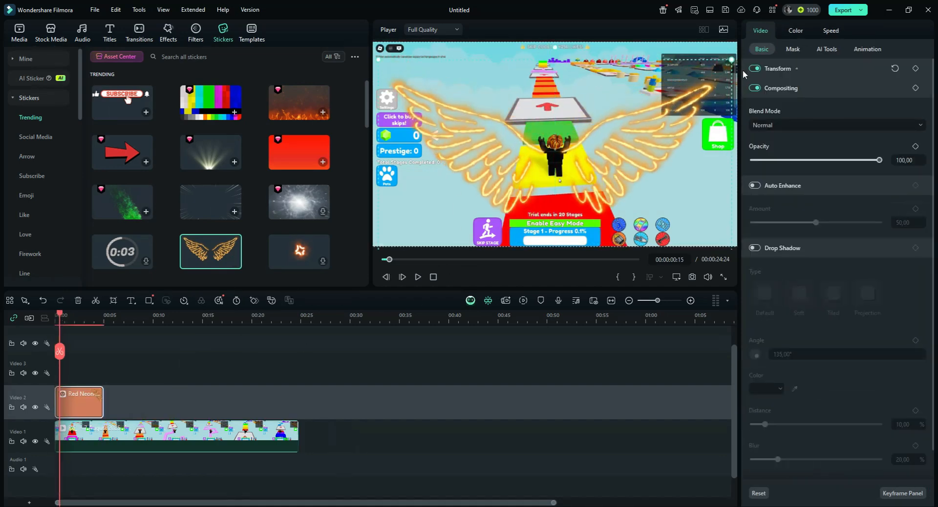
drag(732, 60, 502, 193)
drag(433, 227, 546, 154)
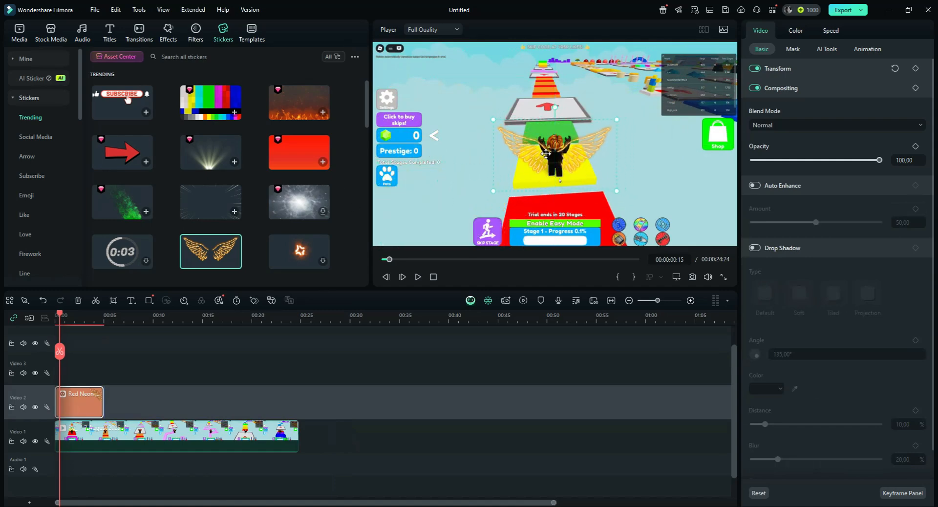
Play the timeline to about 00:00:04:19 and realign the wings sticker with the character's back
click(418, 277)
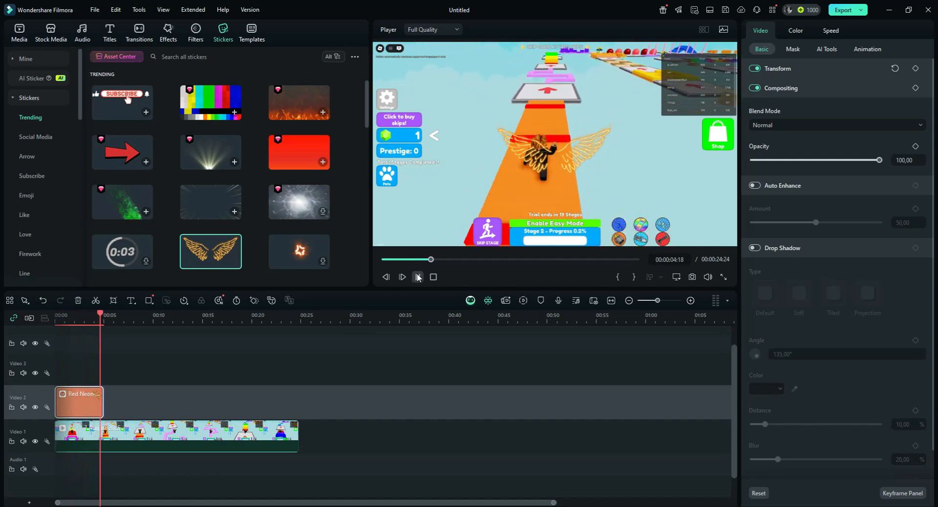
click(418, 277)
drag(562, 152, 548, 148)
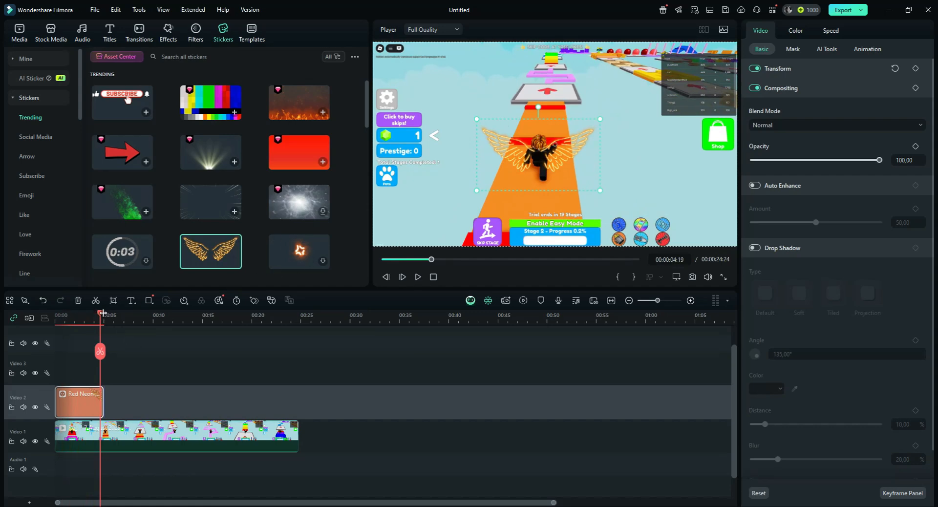
Return the playhead to the start of the timeline and delete the wings sticker from Video 2
drag(101, 316, 55, 316)
key(Delete)
Try the trending flames sticker at the start of Video 2, playing it over the gameplay, and undo its placement
scroll(237, 174, down, 2)
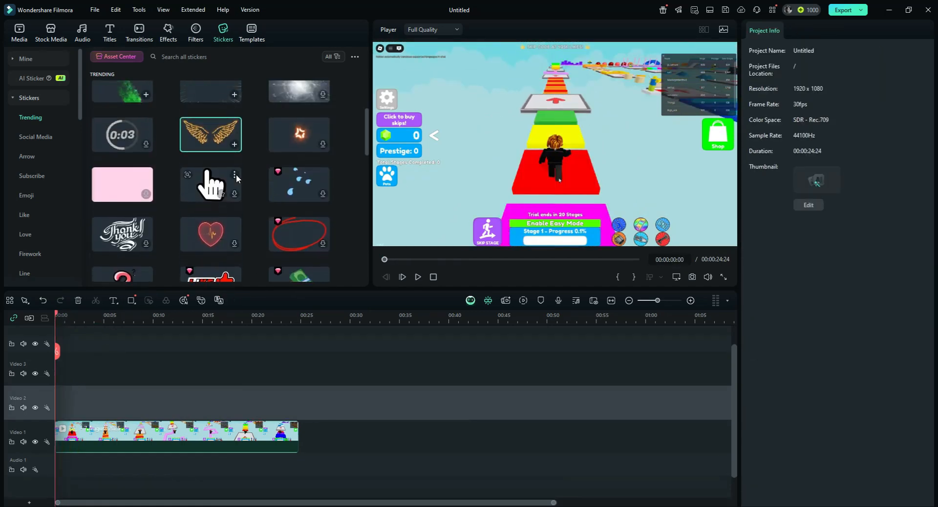
scroll(224, 162, up, 2)
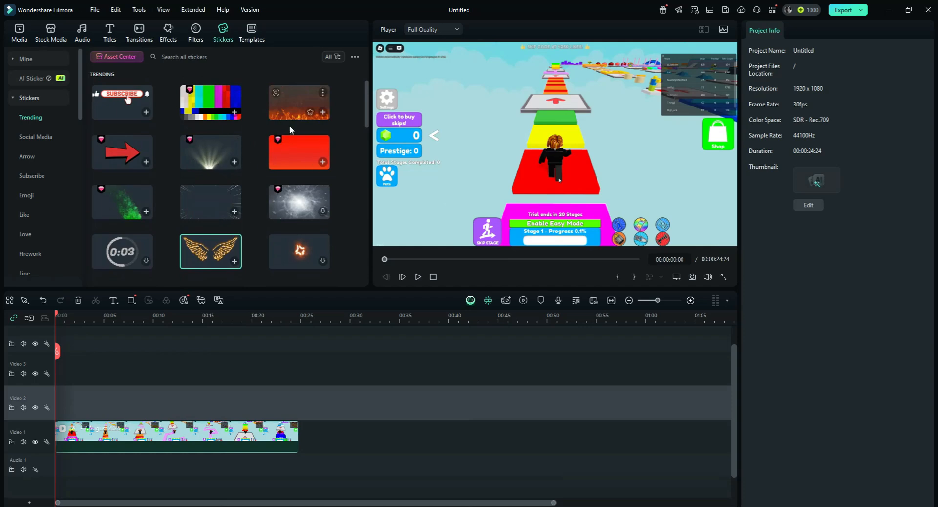
drag(277, 112, 79, 401)
click(419, 280)
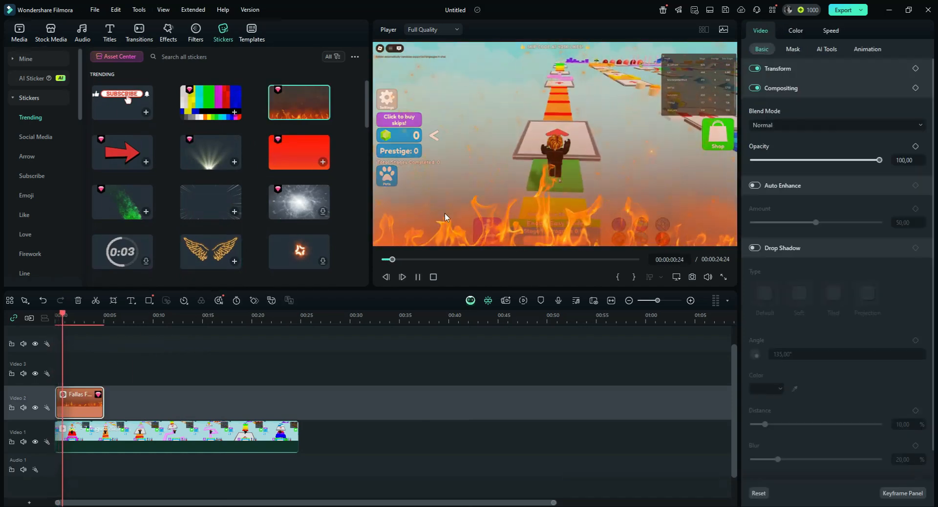
click(418, 277)
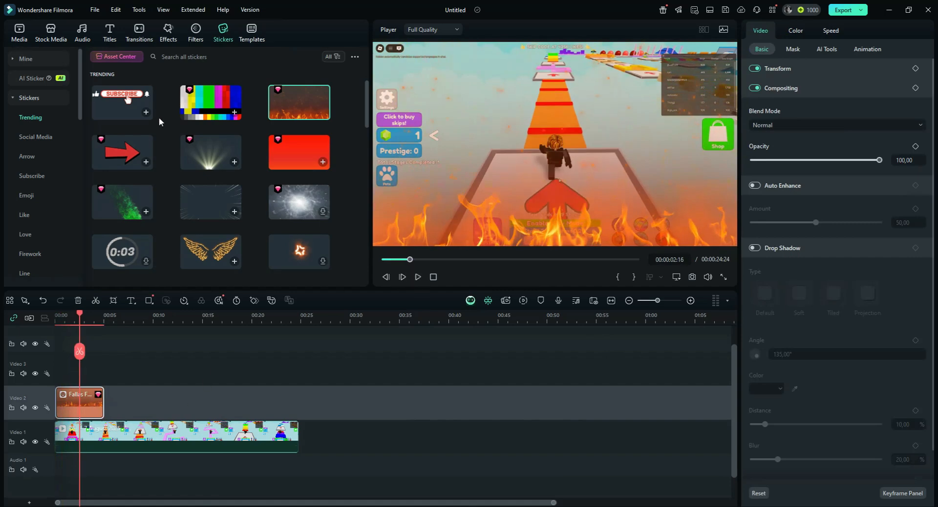
key(ctrl+z)
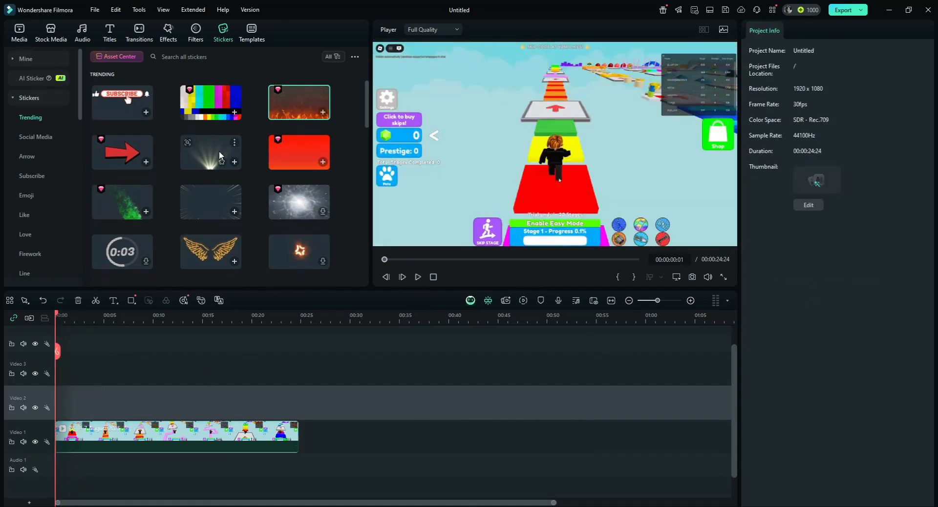
Open the library of trending templates
click(255, 34)
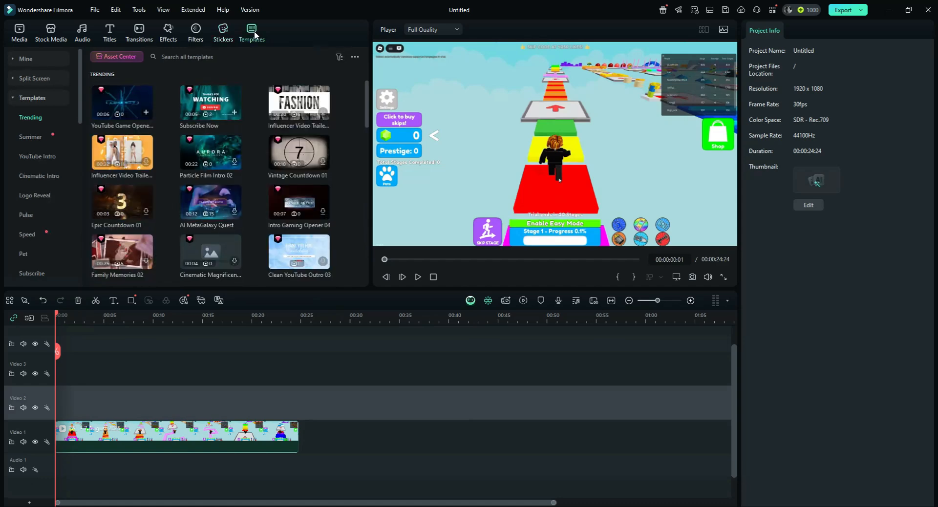